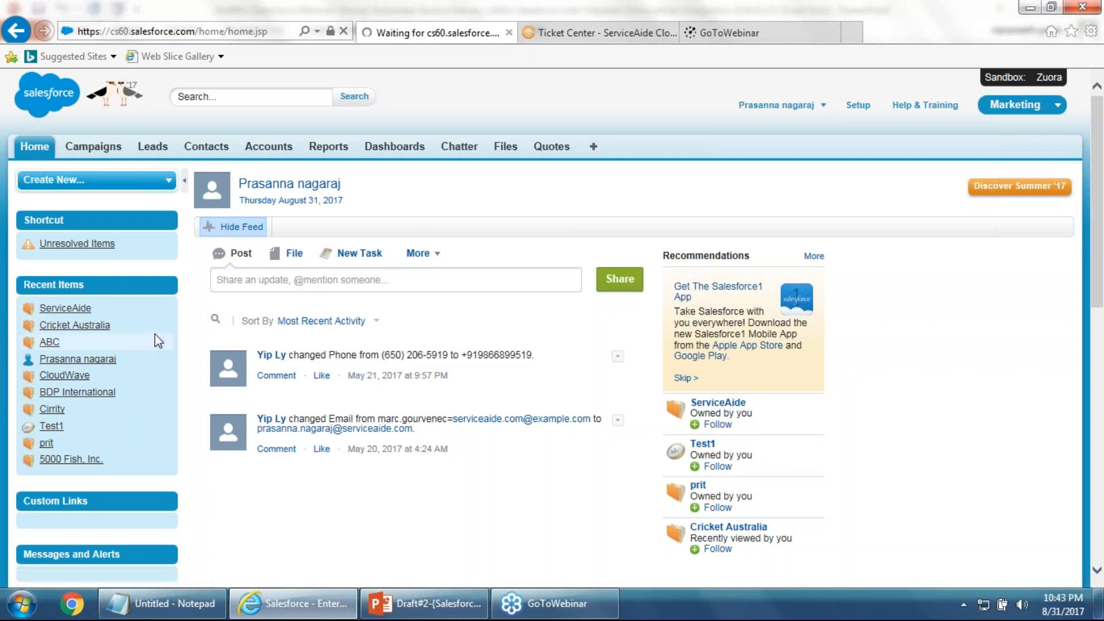
mouse_move(155, 335)
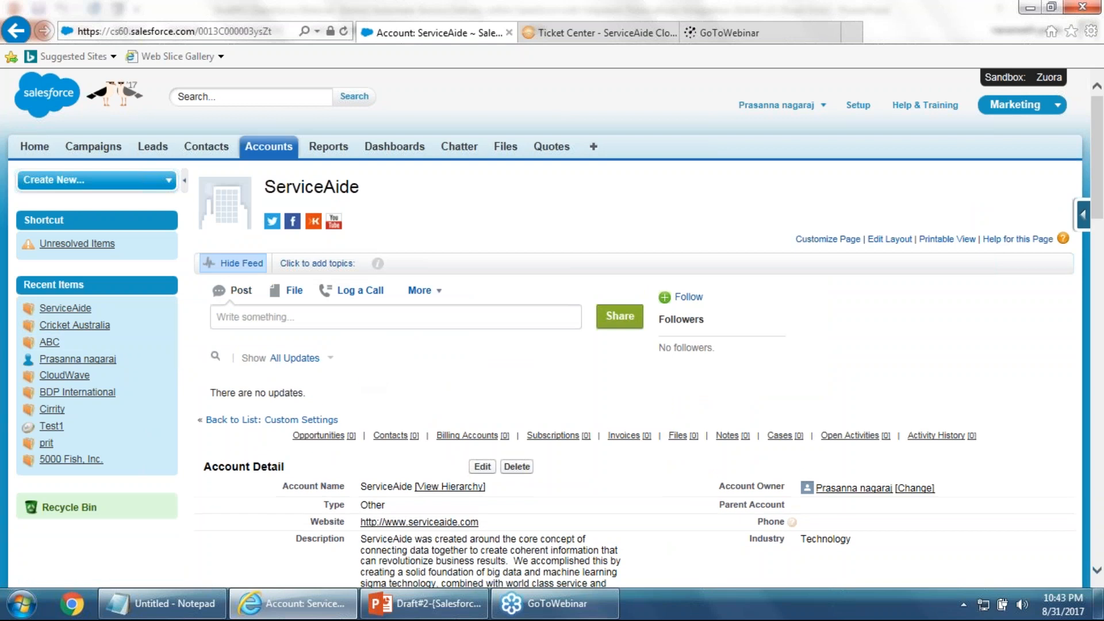
scroll(369, 370, "down", 5)
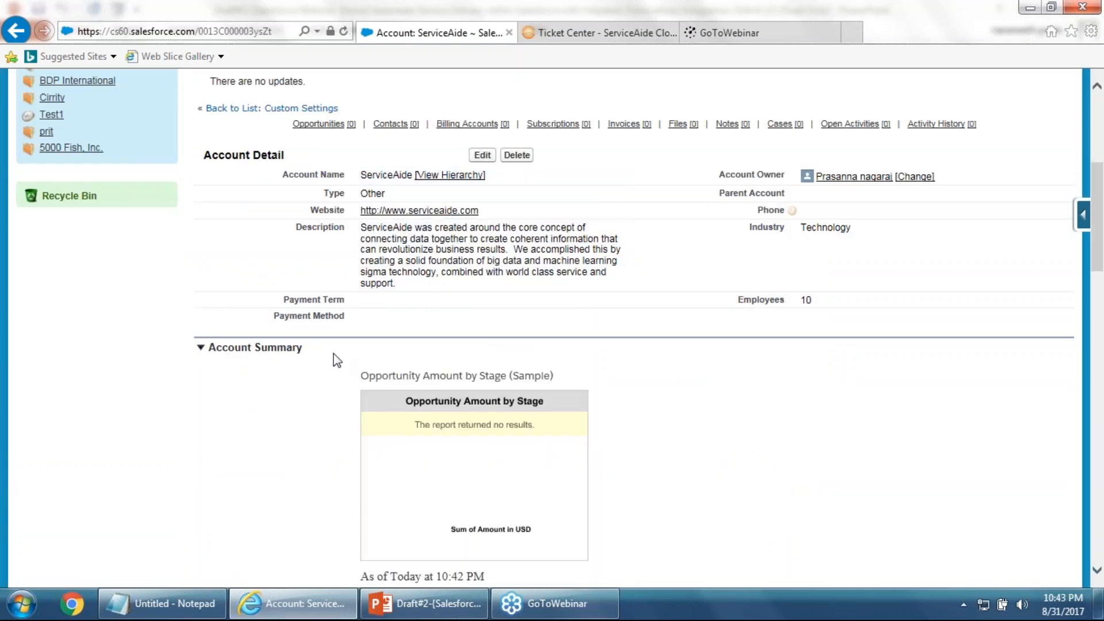
scroll(337, 361, "down", 1)
scroll(337, 361, "down", 8)
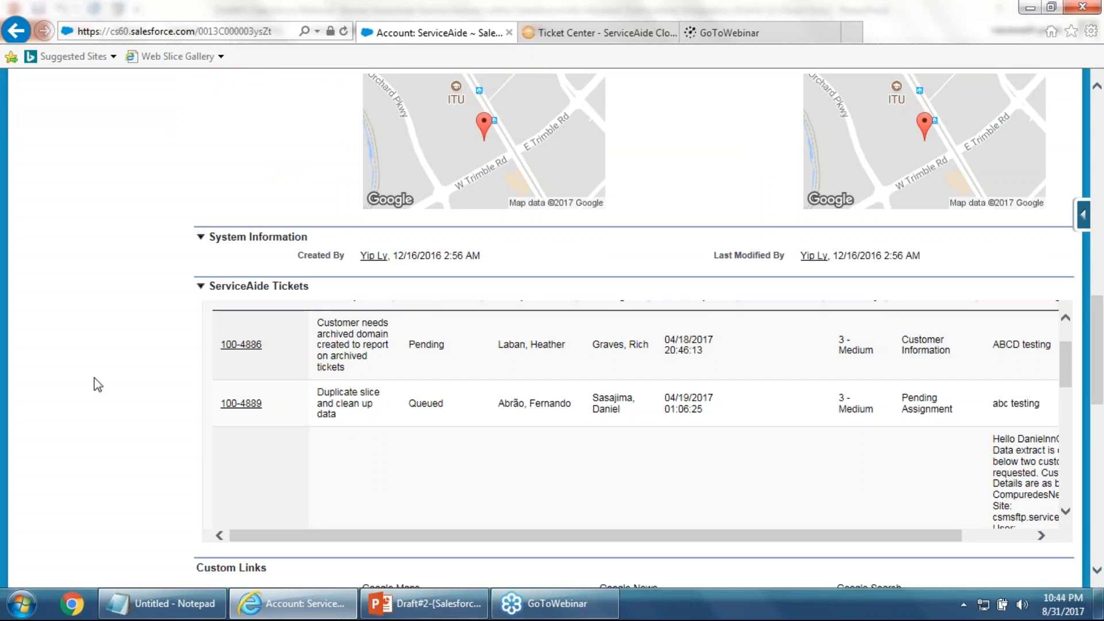
scroll(305, 342, "up", 1)
scroll(635, 414, "up", 2)
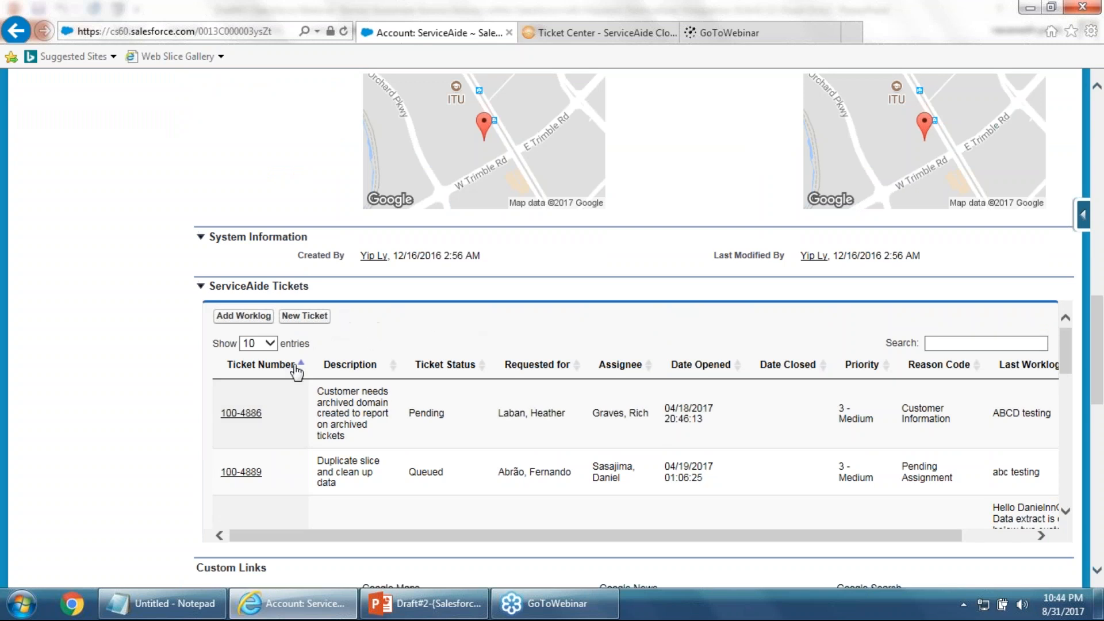
scroll(333, 416, "up", 2)
scroll(299, 415, "down", 2)
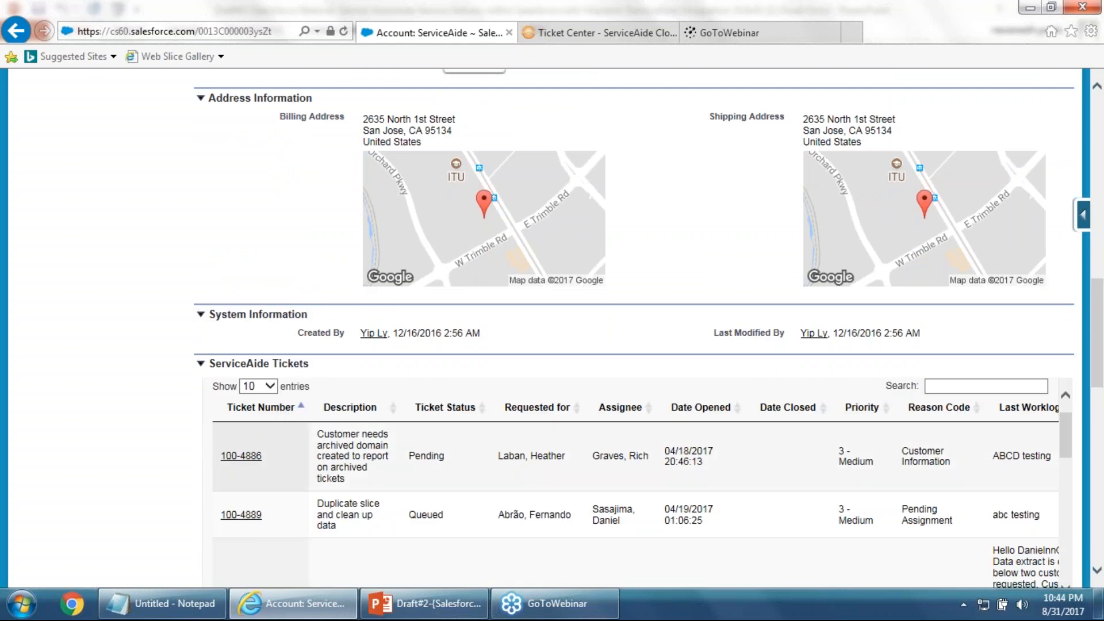
scroll(442, 426, "up", 3)
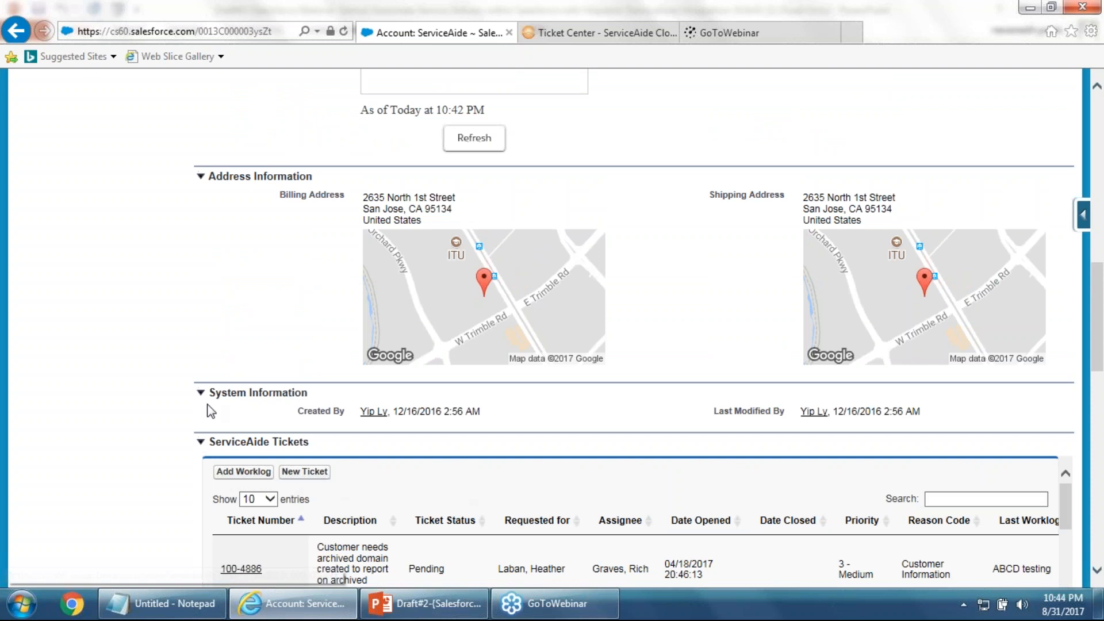
scroll(157, 359, "up", 10)
scroll(157, 356, "up", 8)
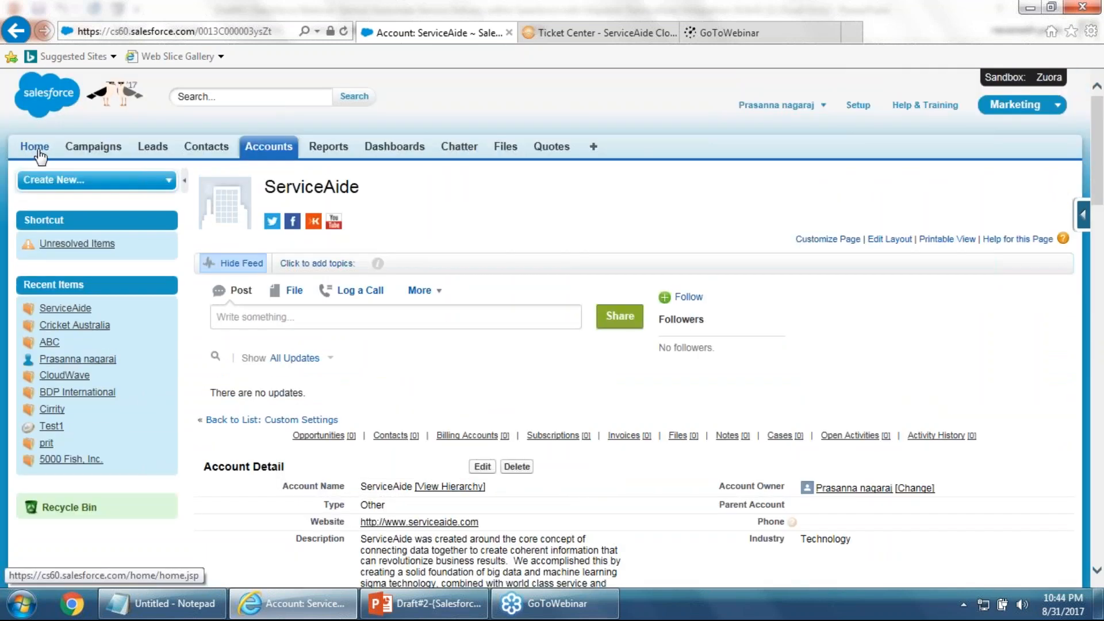
left_click(38, 151)
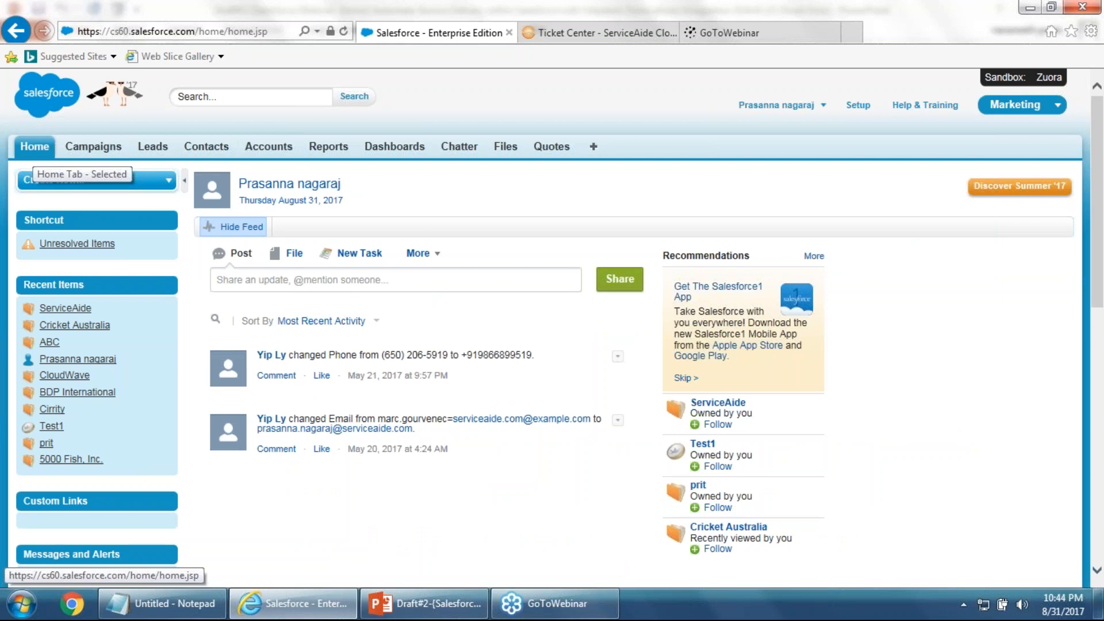
In ServiceAide Configuration, turn off Allow Edit Worklog and Allow New Ticket creation
scroll(113, 292, "down", 2)
scroll(112, 292, "down", 2)
left_click(91, 485)
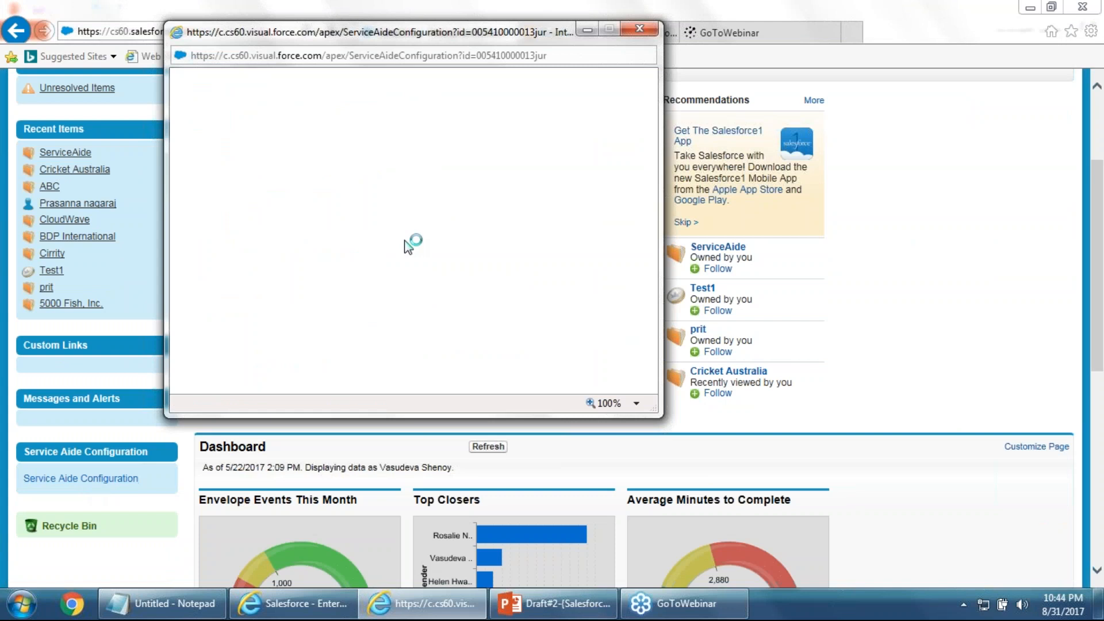
left_click_drag(418, 34, 556, 79)
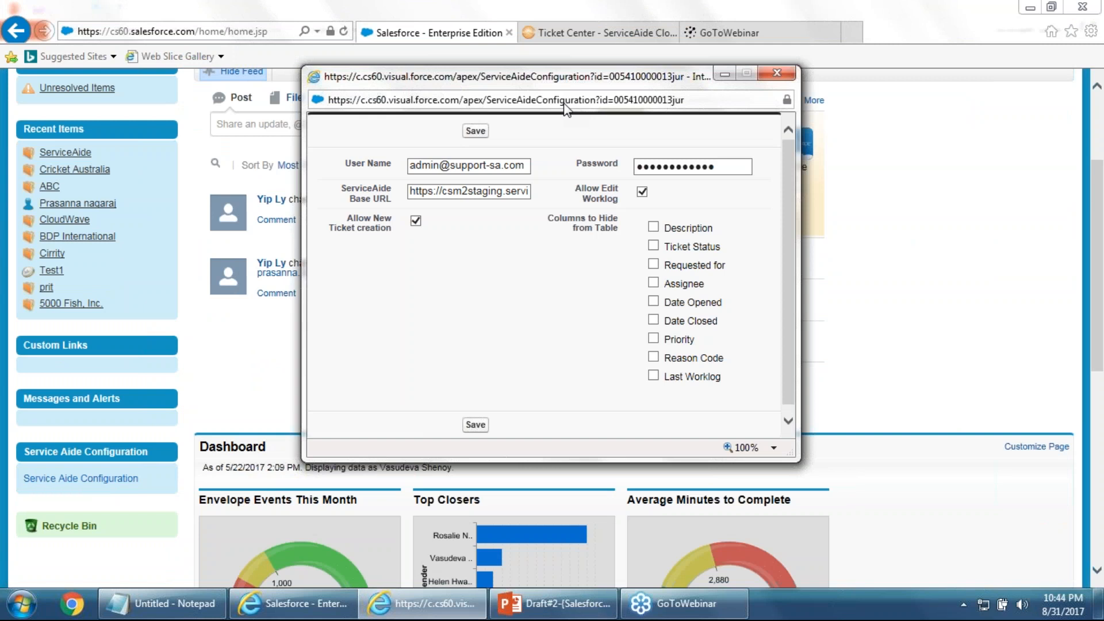
double_click(493, 192)
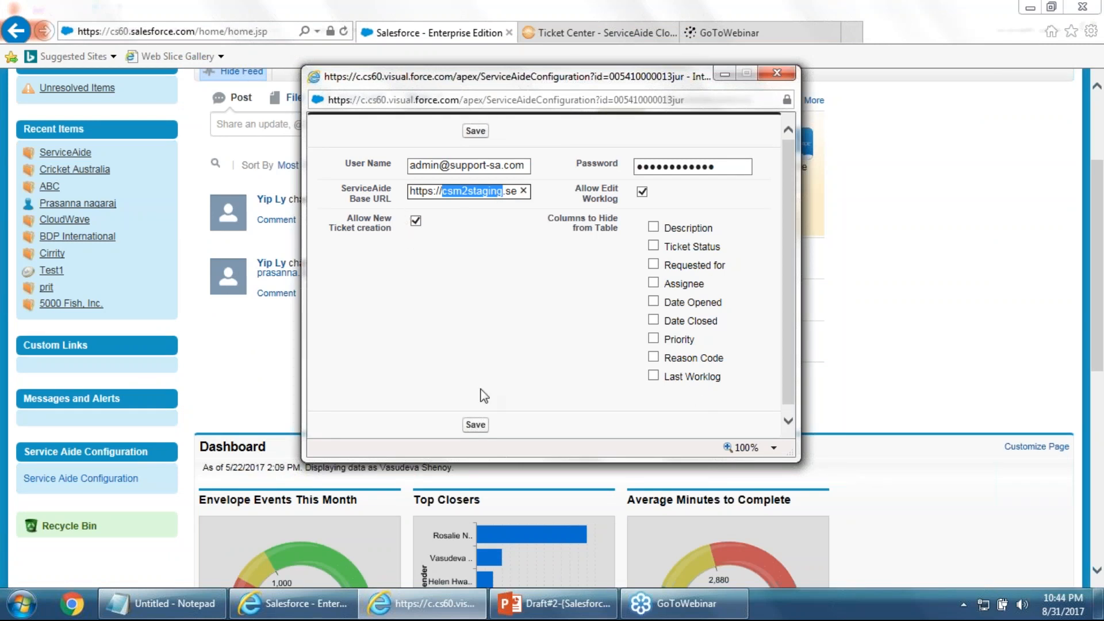
left_click(642, 192)
left_click(416, 222)
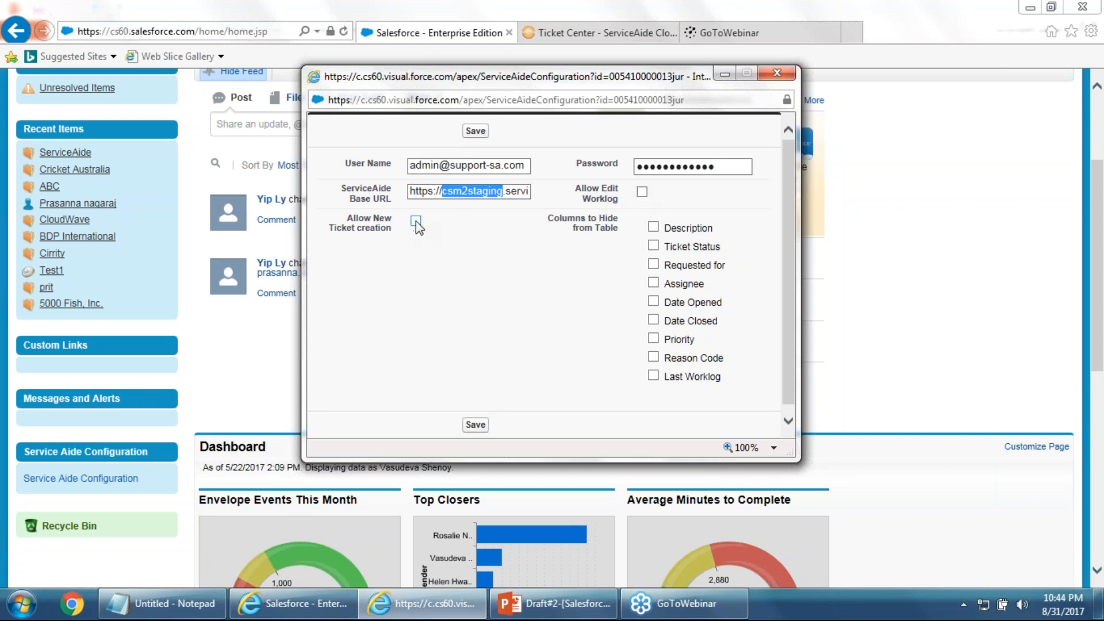
Hide the Description, Ticket Status, Requested for, Assignee and Date Opened columns and save
left_click(653, 228)
left_click(654, 246)
left_click(654, 265)
left_click(654, 283)
left_click(653, 302)
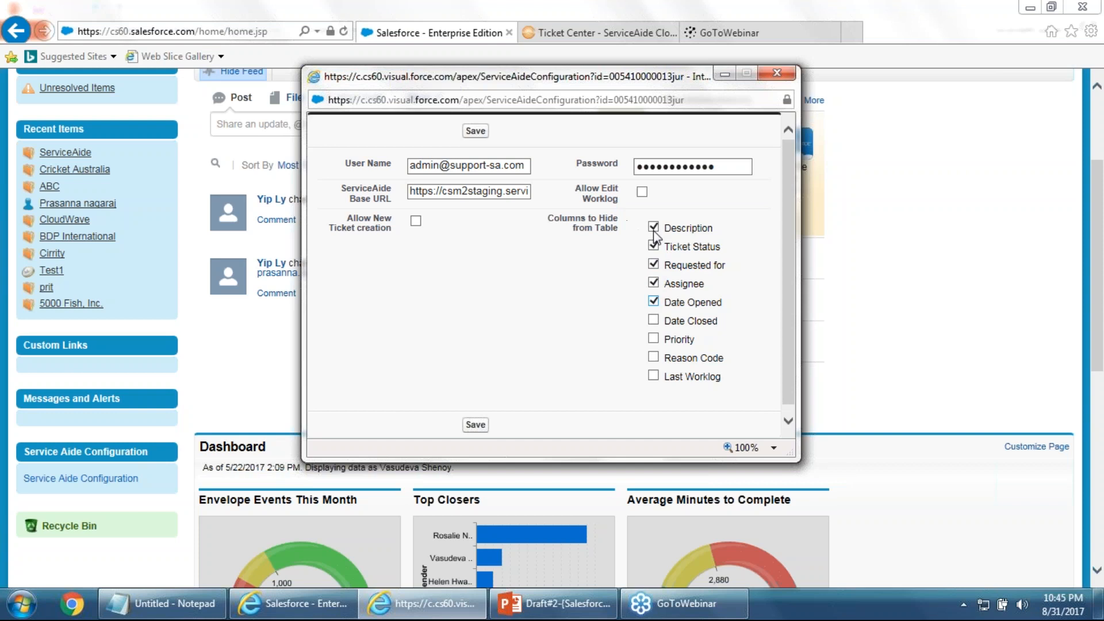
left_click(480, 132)
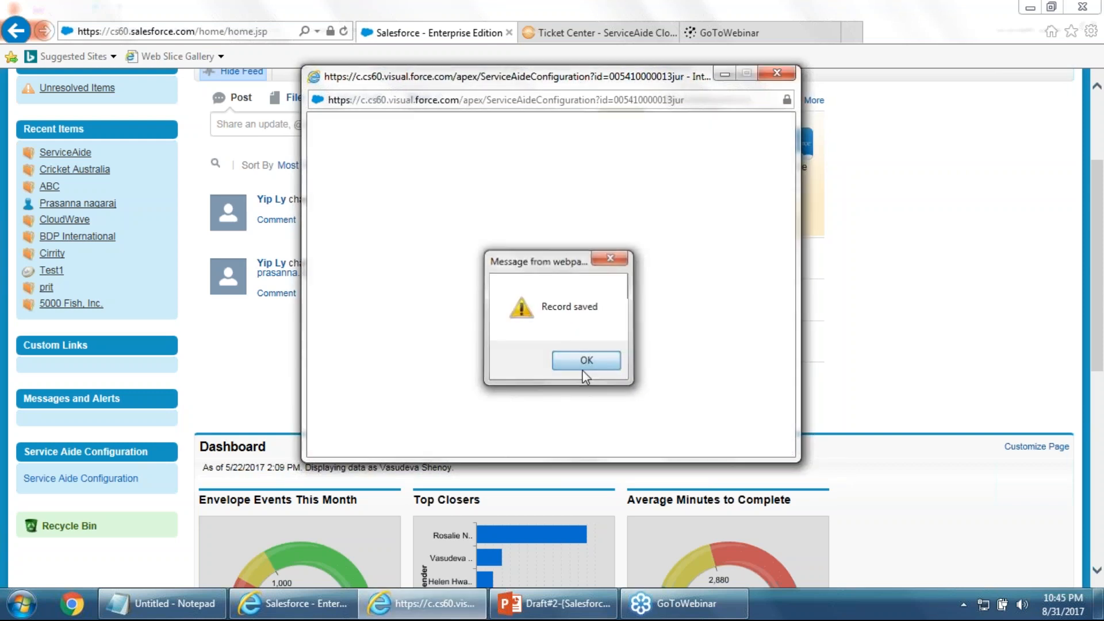
left_click(582, 371)
scroll(582, 376, "down", 1)
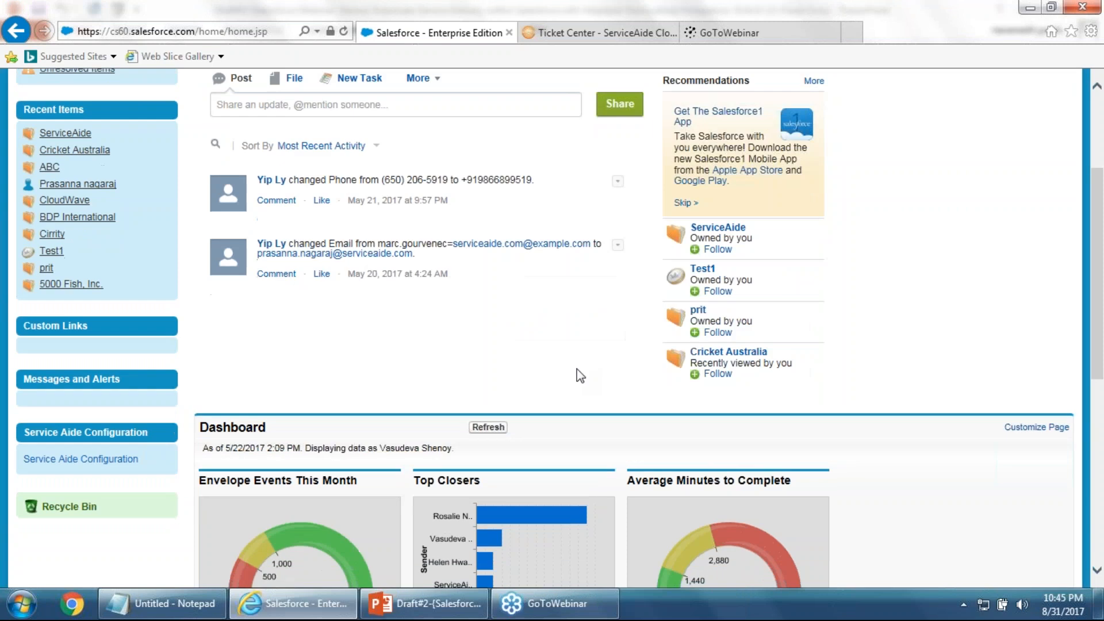
scroll(581, 376, "down", 8)
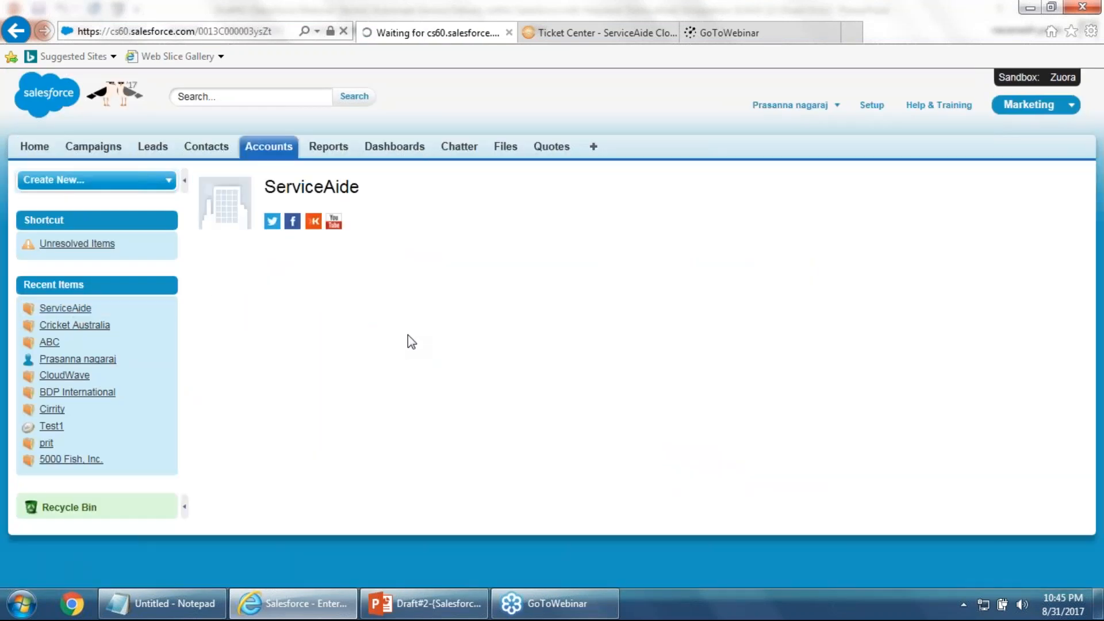
scroll(406, 341, "down", 8)
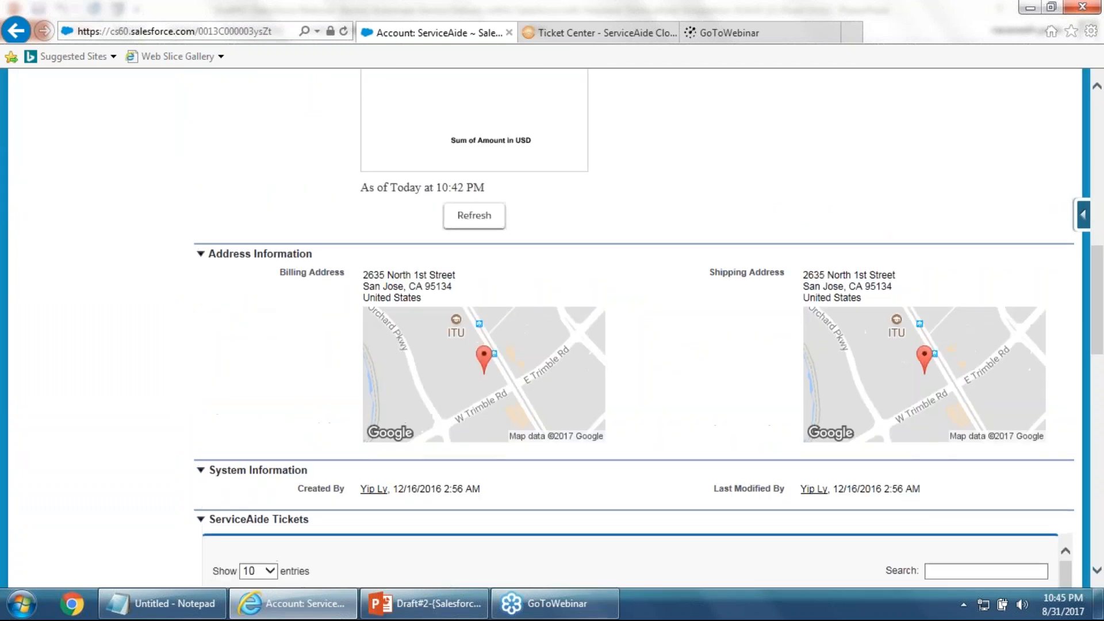
scroll(223, 467, "down", 1)
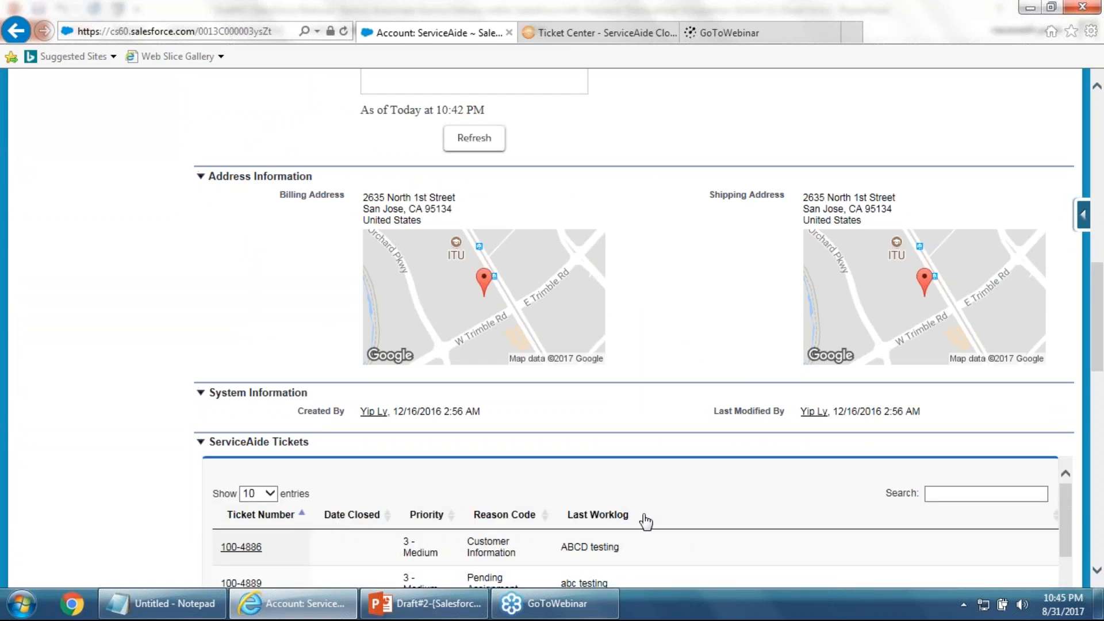
scroll(1098, 322, "down", 3)
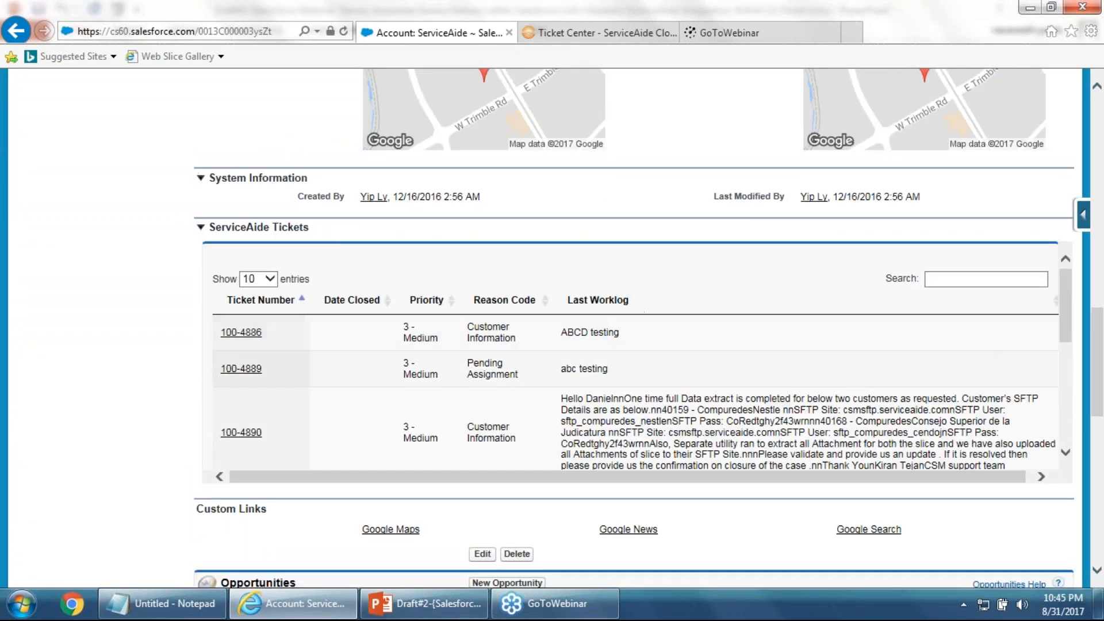
scroll(475, 393, "up", 12)
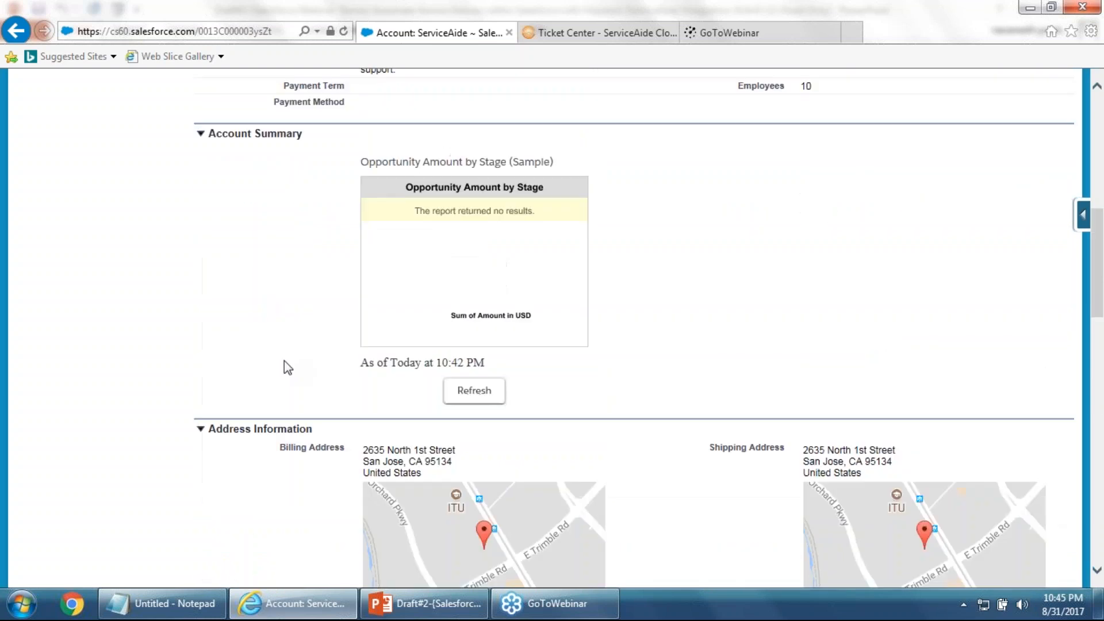
scroll(143, 345, "up", 3)
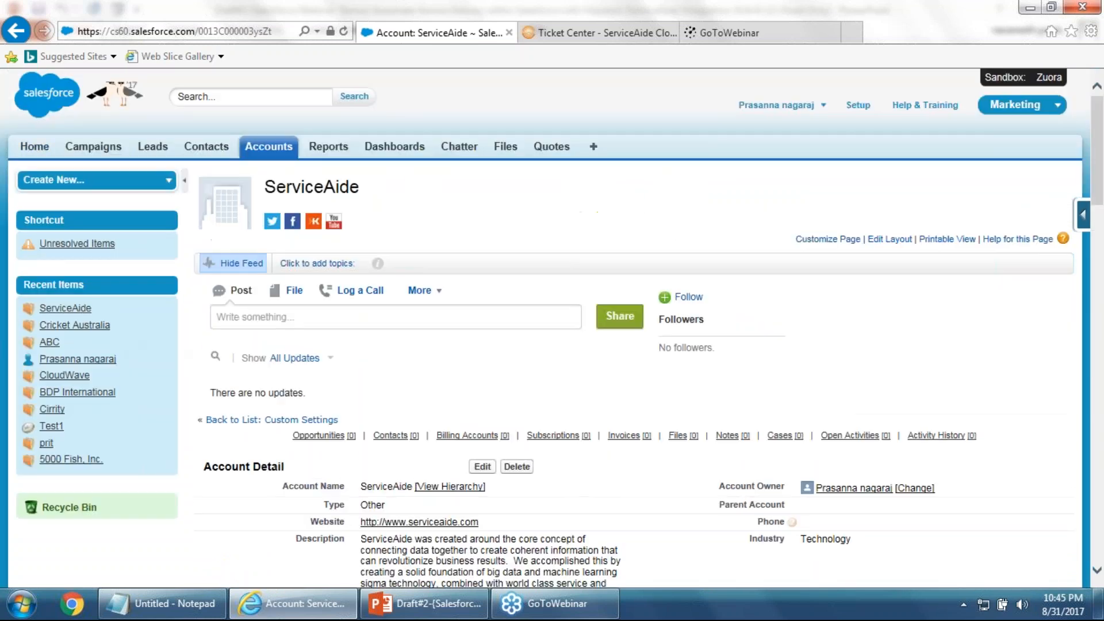
left_click(31, 151)
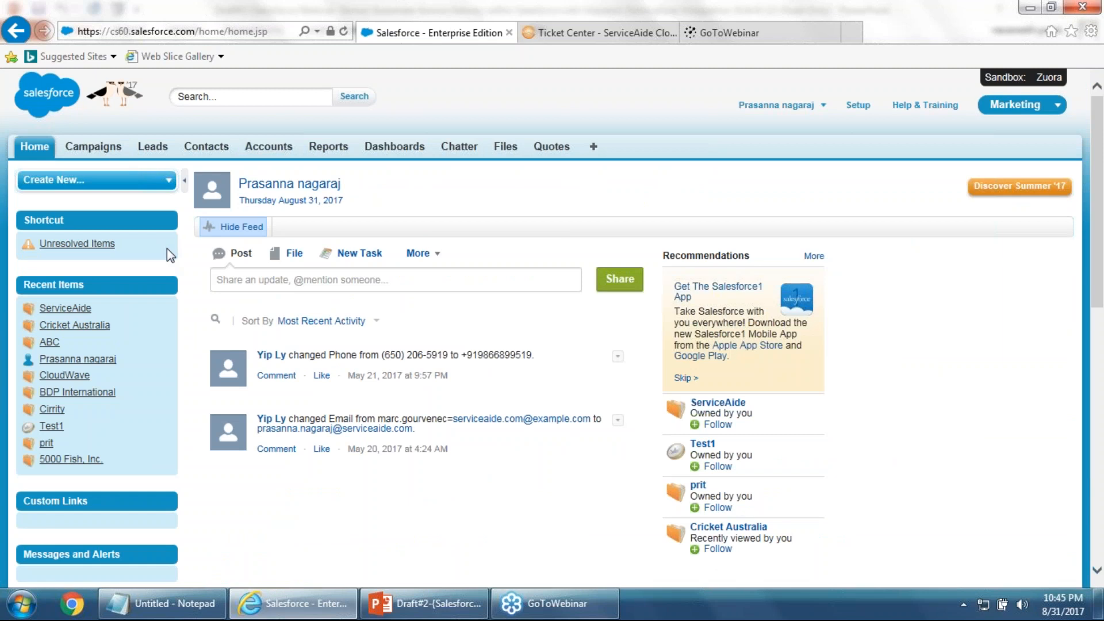
Re-enable Allow Edit Worklog in the ServiceAide Configuration settings
scroll(167, 248, "down", 3)
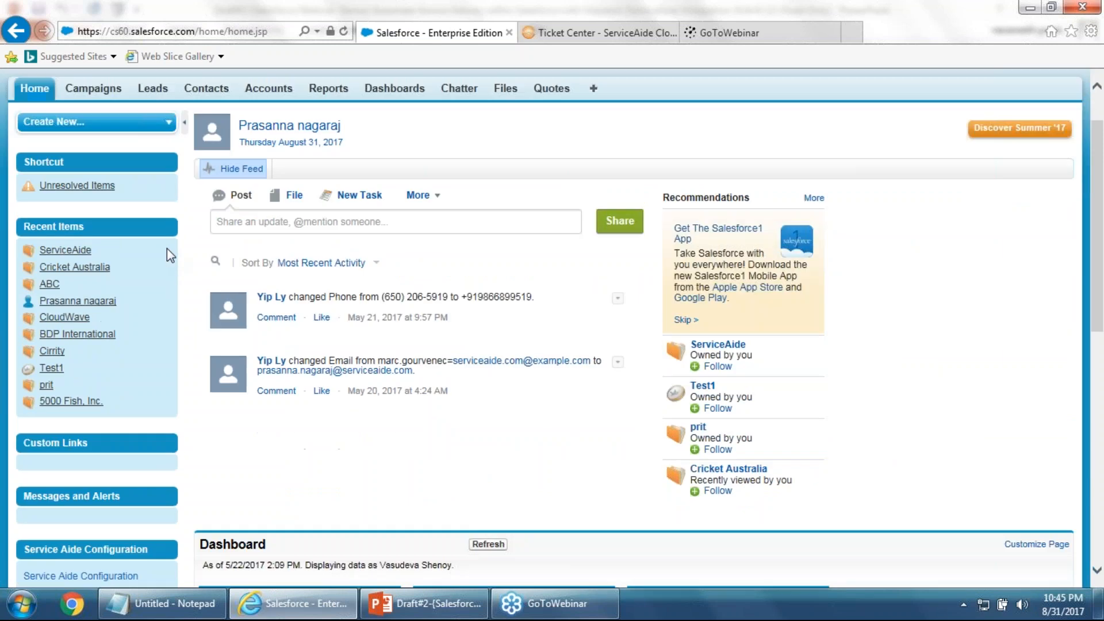
left_click(82, 481)
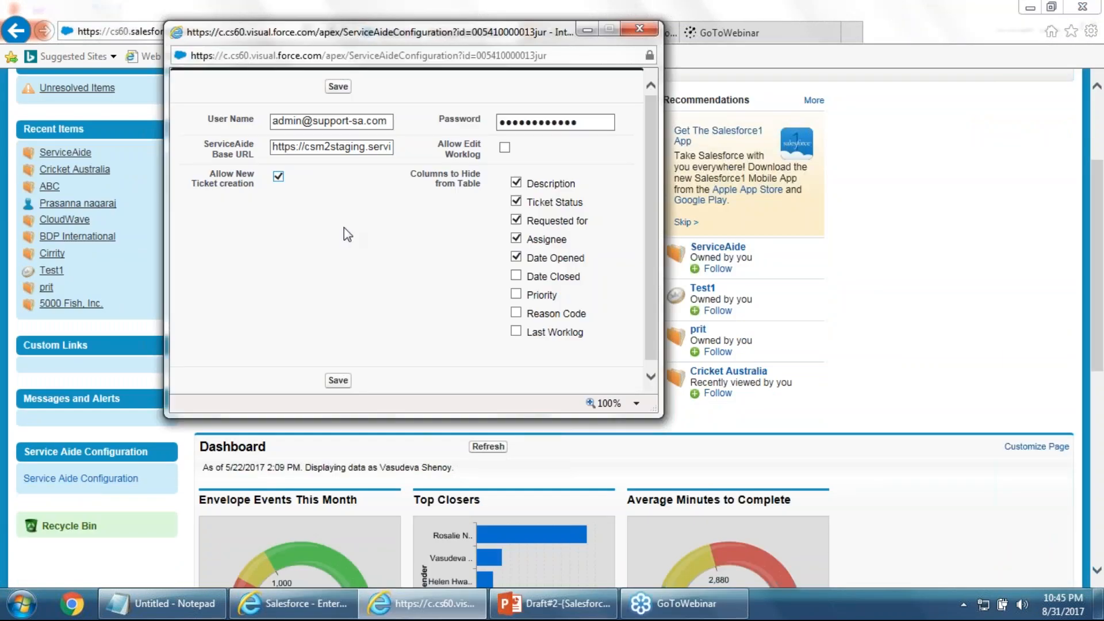
left_click(505, 147)
Unhide Description, Ticket Status, Requested for and Assignee columns, save, and go to the ServiceAide account
left_click(516, 183)
left_click(516, 202)
left_click(516, 220)
left_click(517, 238)
left_click(339, 382)
left_click(578, 360)
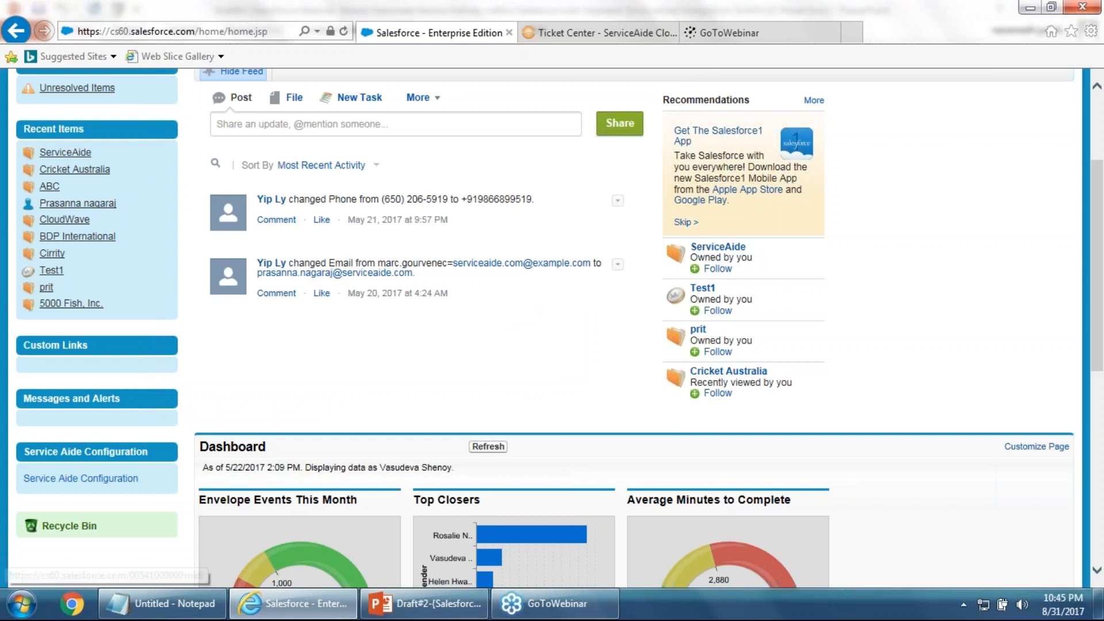
left_click(74, 169)
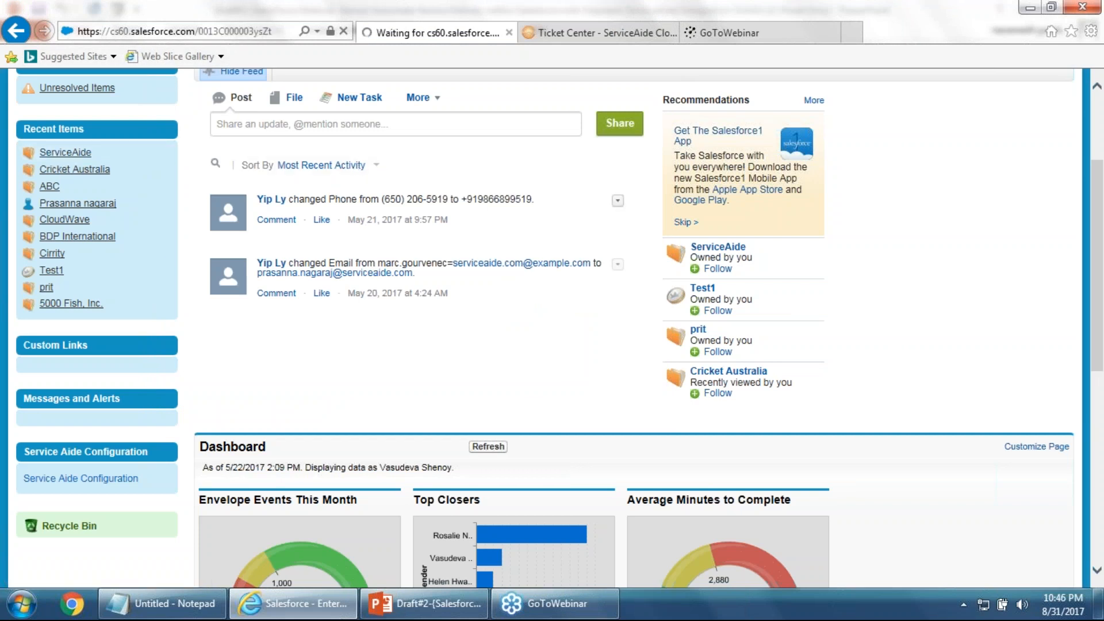
Filter the ServiceAide Tickets table by 'Customer', copied from ticket 100-4886's description
scroll(496, 216, "down", 5)
scroll(422, 292, "down", 13)
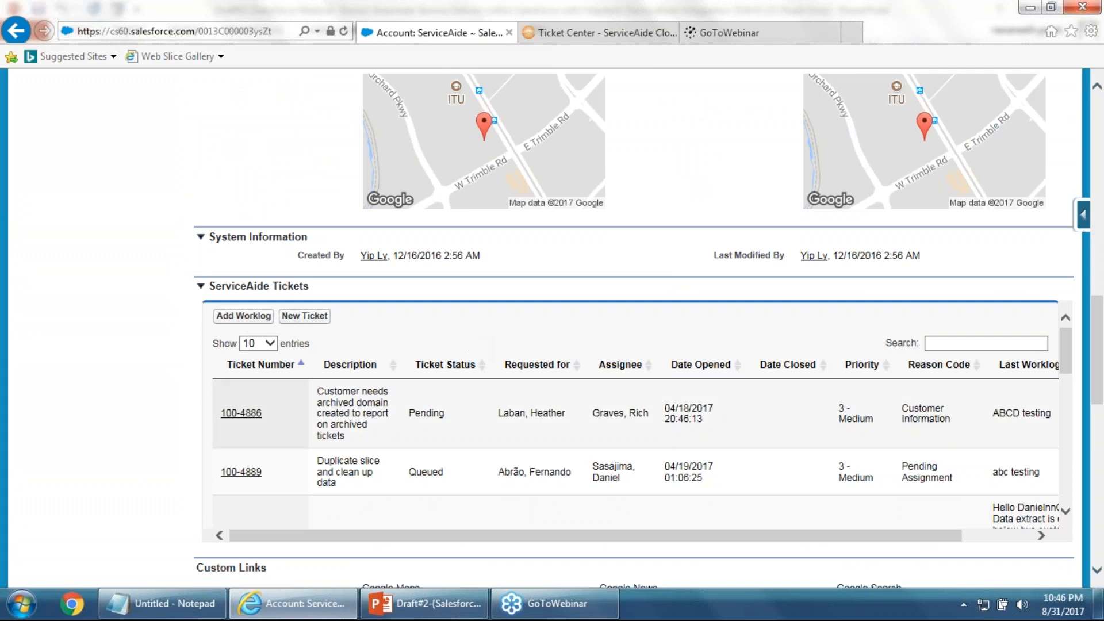
double_click(344, 392)
key("ctrl+c")
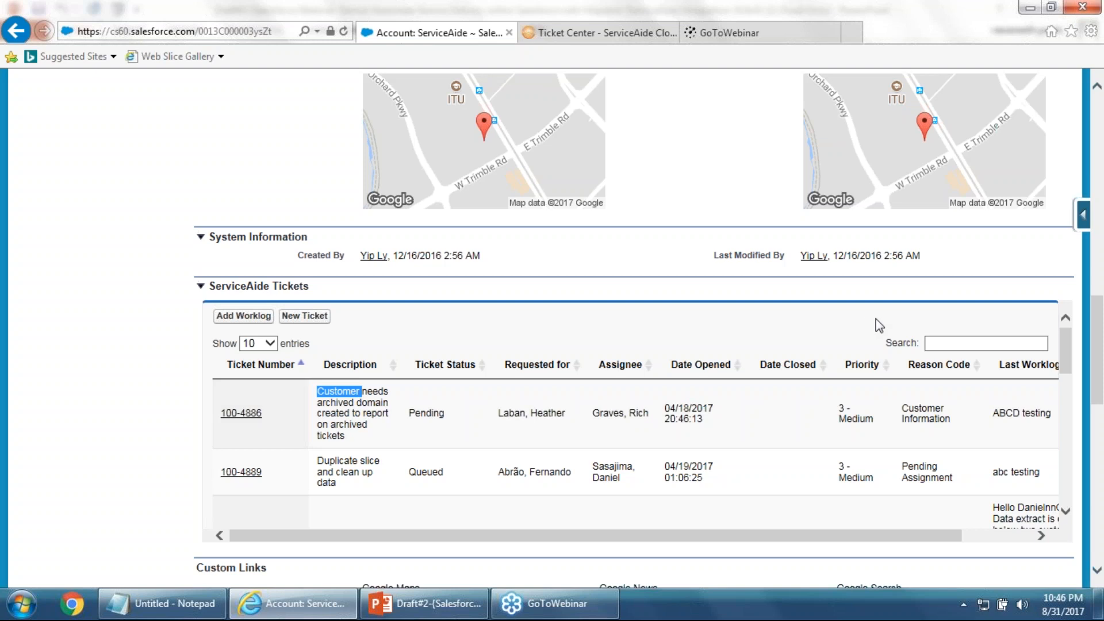
left_click(939, 343)
key("ctrl+v")
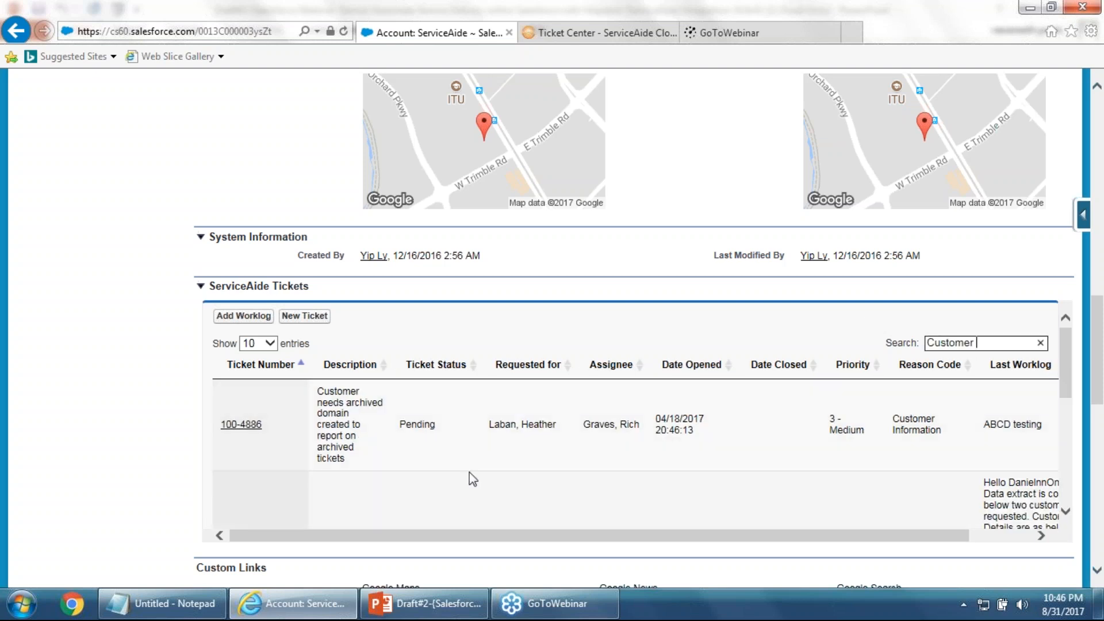
scroll(485, 488, "down", 2)
scroll(485, 489, "down", 6)
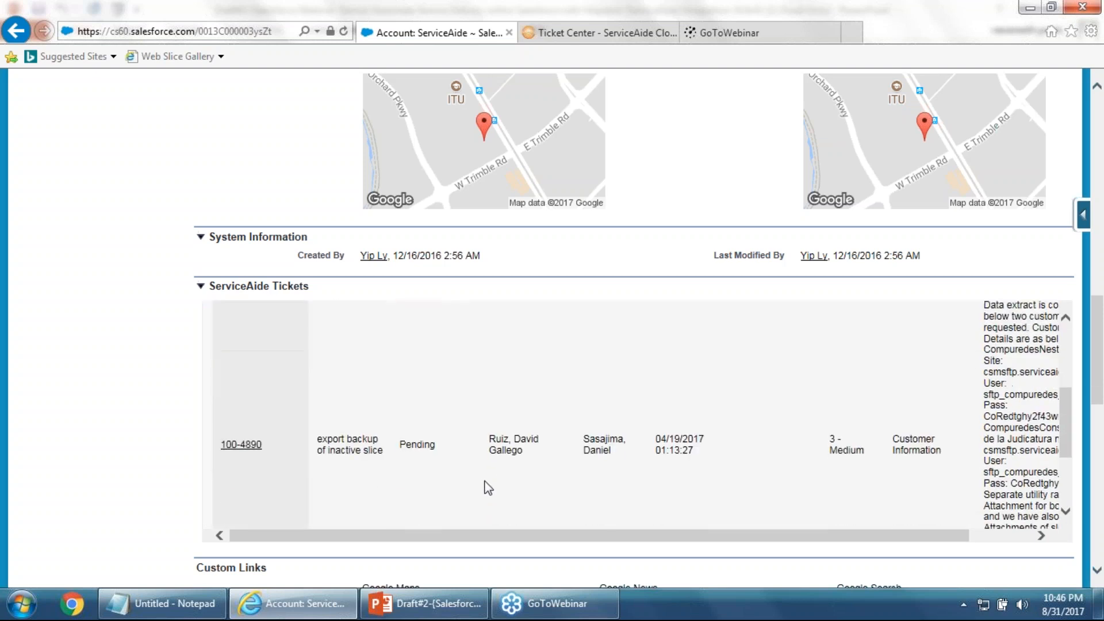
scroll(702, 261, "up", 8)
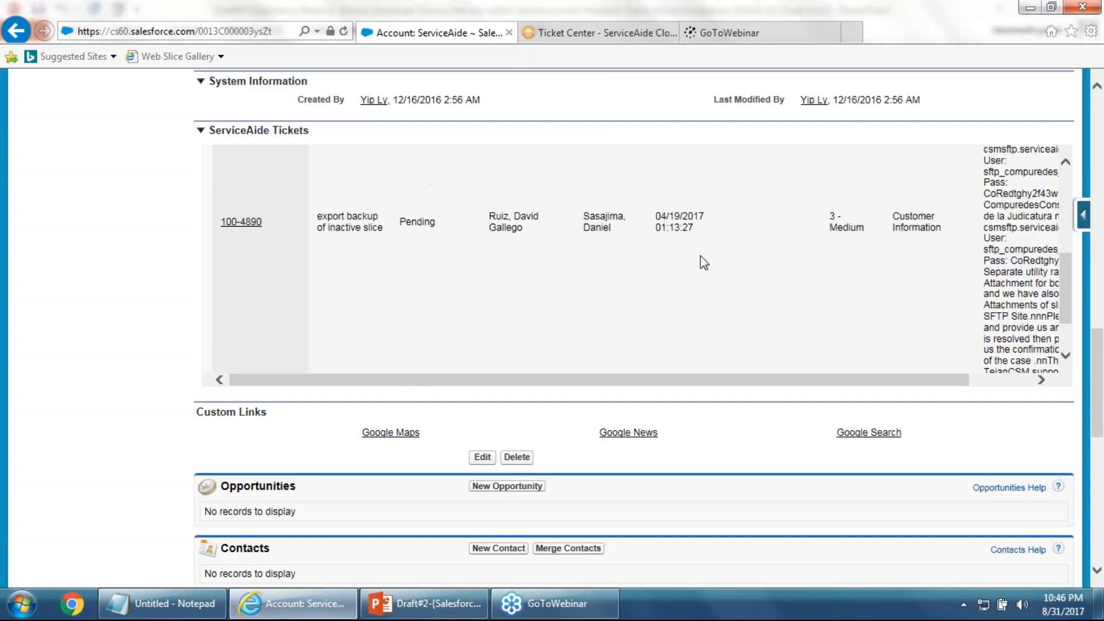
scroll(994, 498, "up", 2)
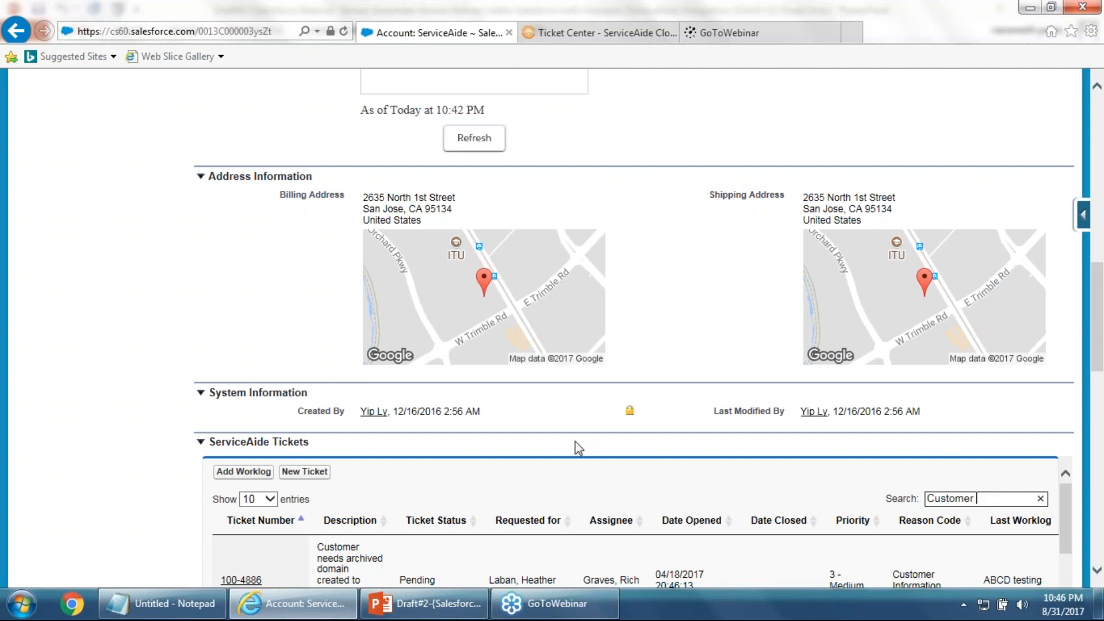
scroll(581, 546, "down", 1)
scroll(433, 505, "up", 2)
scroll(401, 518, "down", 1)
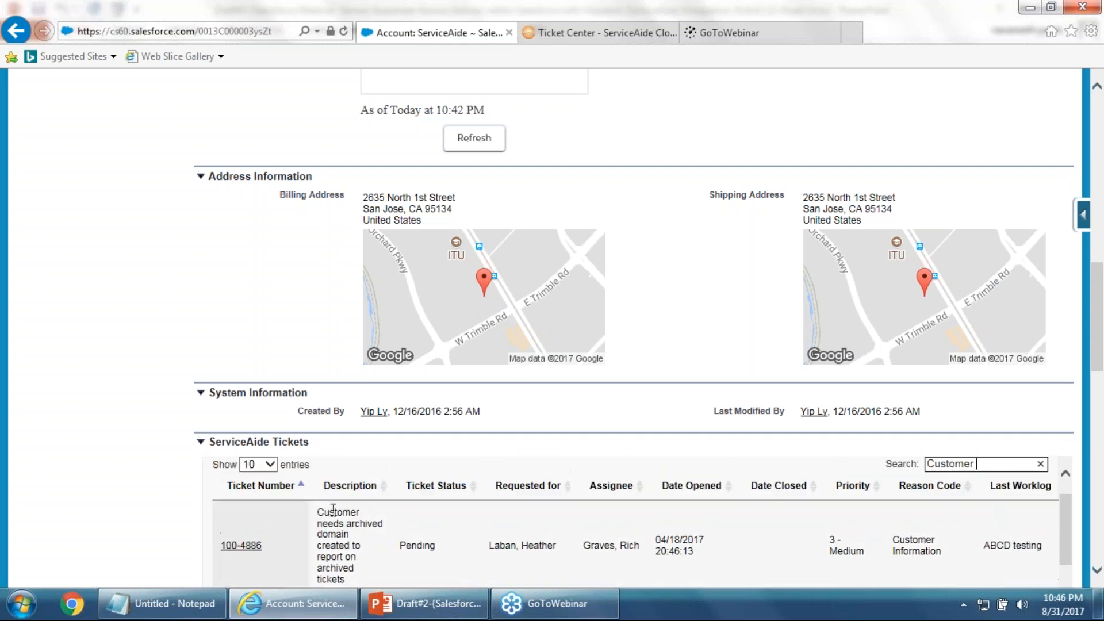
Sort tickets by ascending Ticket Number, clear the Customer search, and scroll to ticket 100-4935
left_click(299, 495)
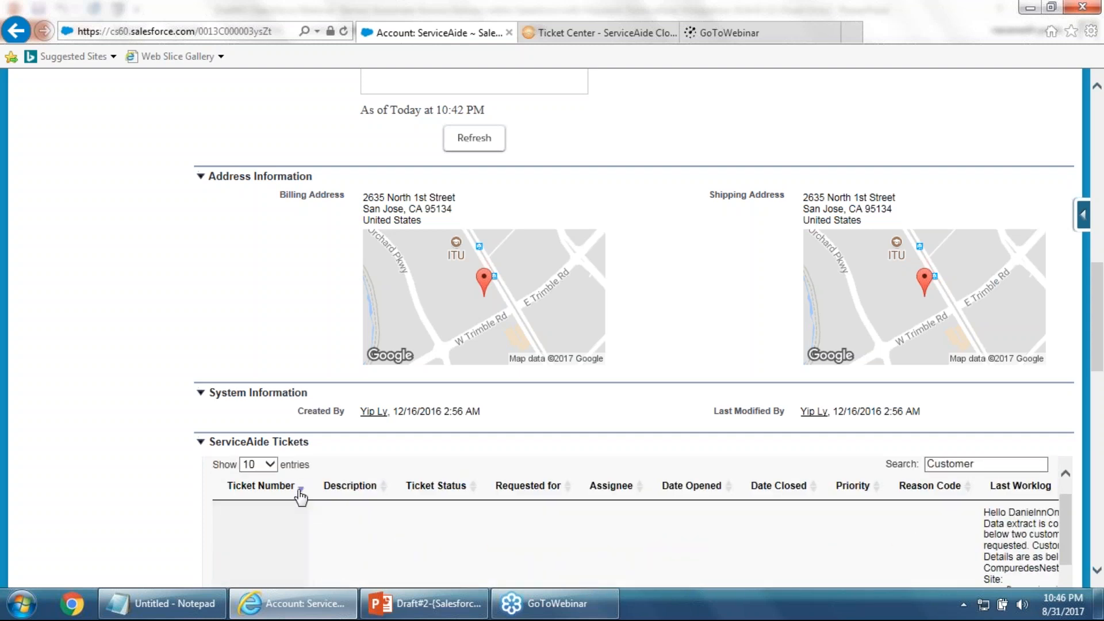
left_click(301, 495)
left_click_drag(982, 465, 749, 462)
key("BackSpace")
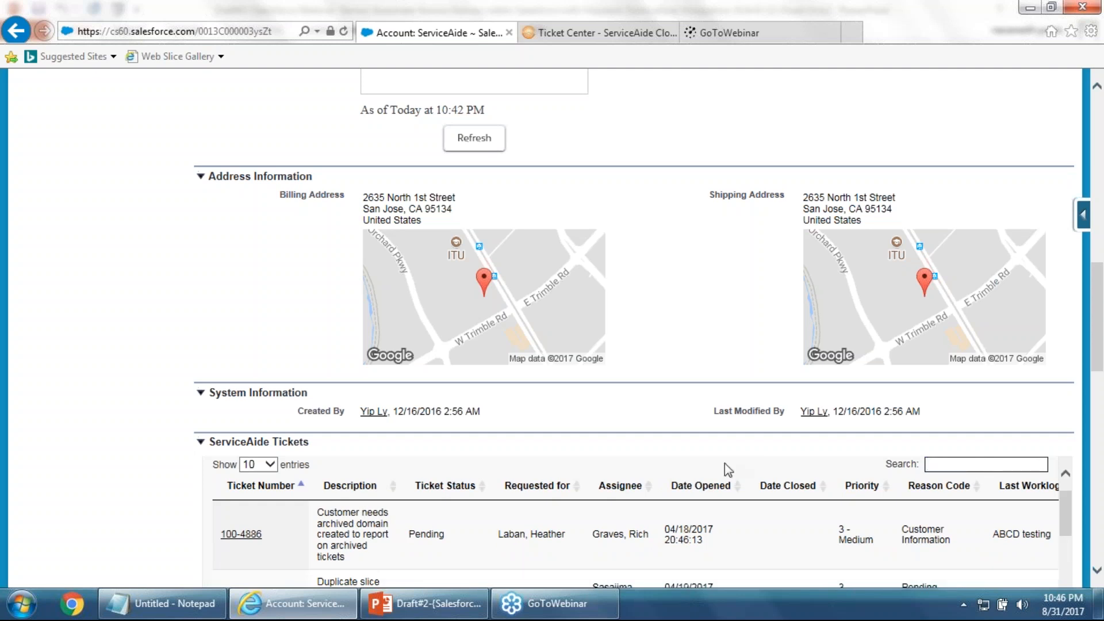
scroll(569, 467, "down", 1)
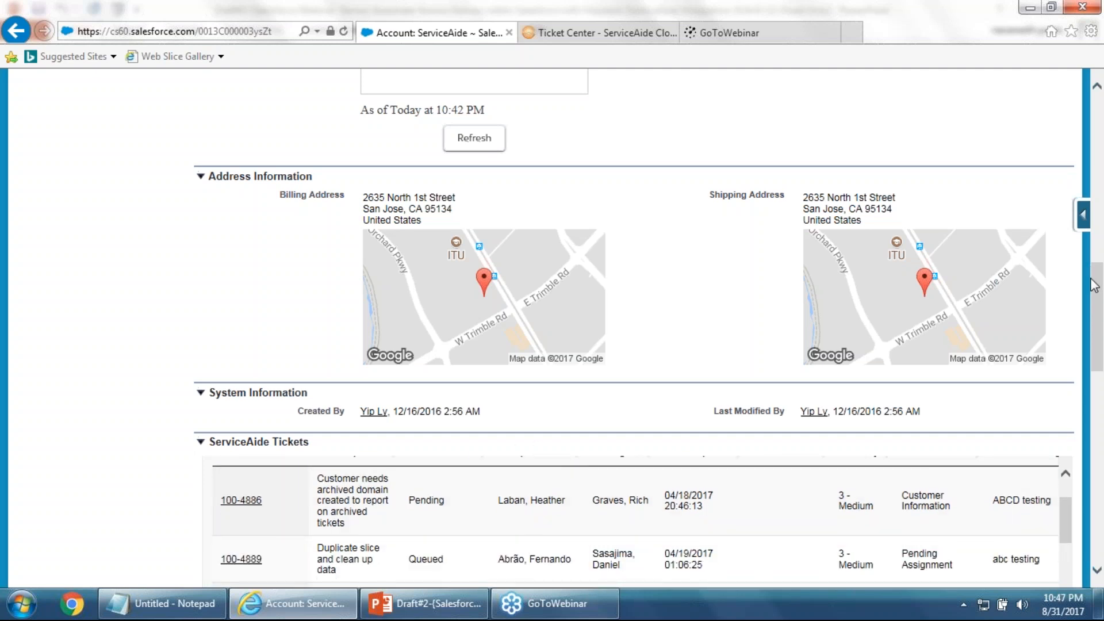
left_click_drag(1095, 286, 1097, 291)
scroll(1096, 325, "down", 1)
scroll(485, 389, "down", 6)
scroll(490, 382, "down", 5)
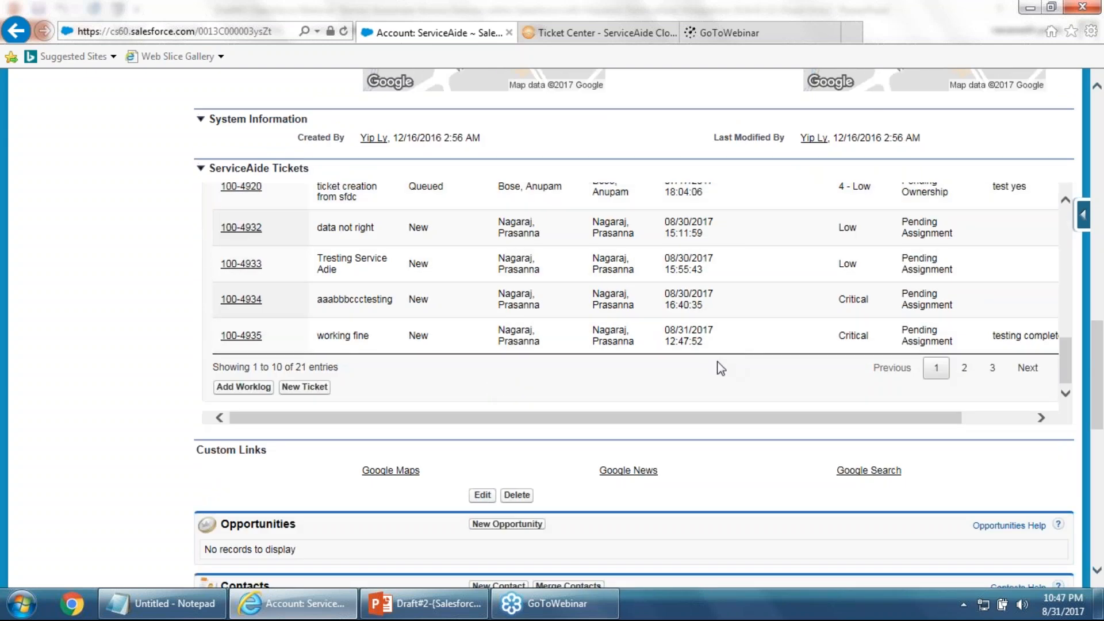
Add and save the worklog 'Abc Testing' on ticket 100-4935
left_click(356, 338)
scroll(475, 377, "up", 1)
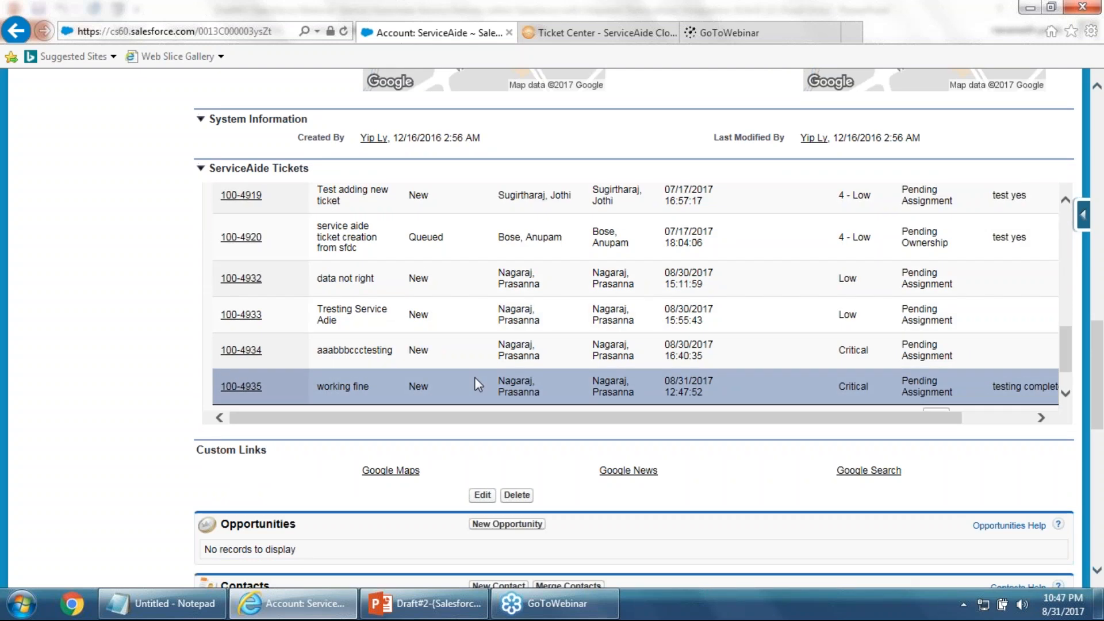
scroll(475, 378, "up", 10)
scroll(473, 381, "up", 5)
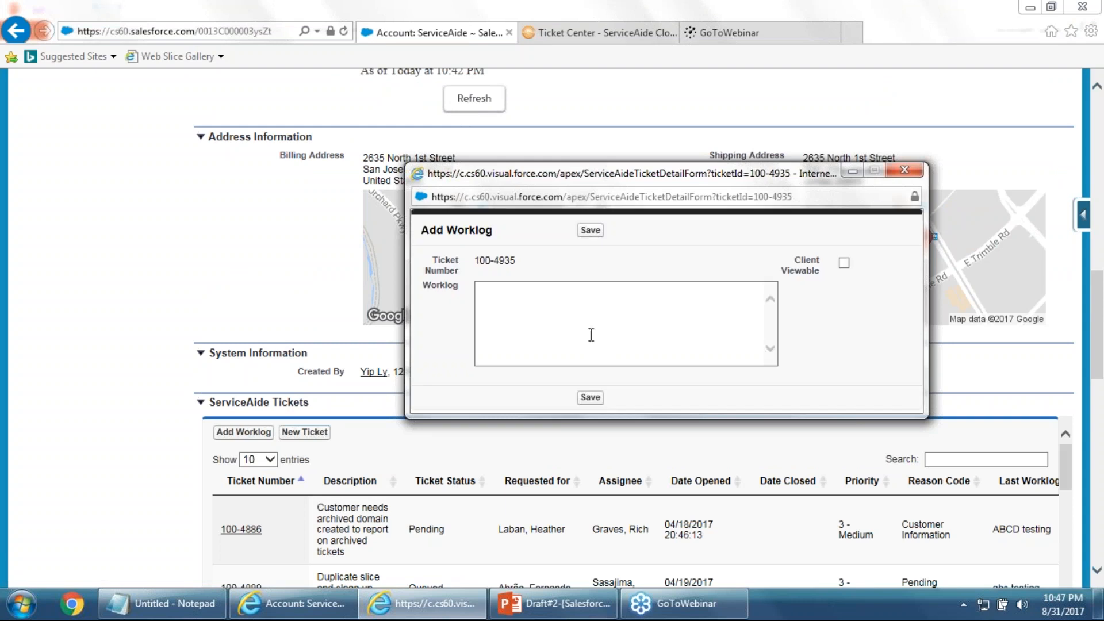
left_click(560, 321)
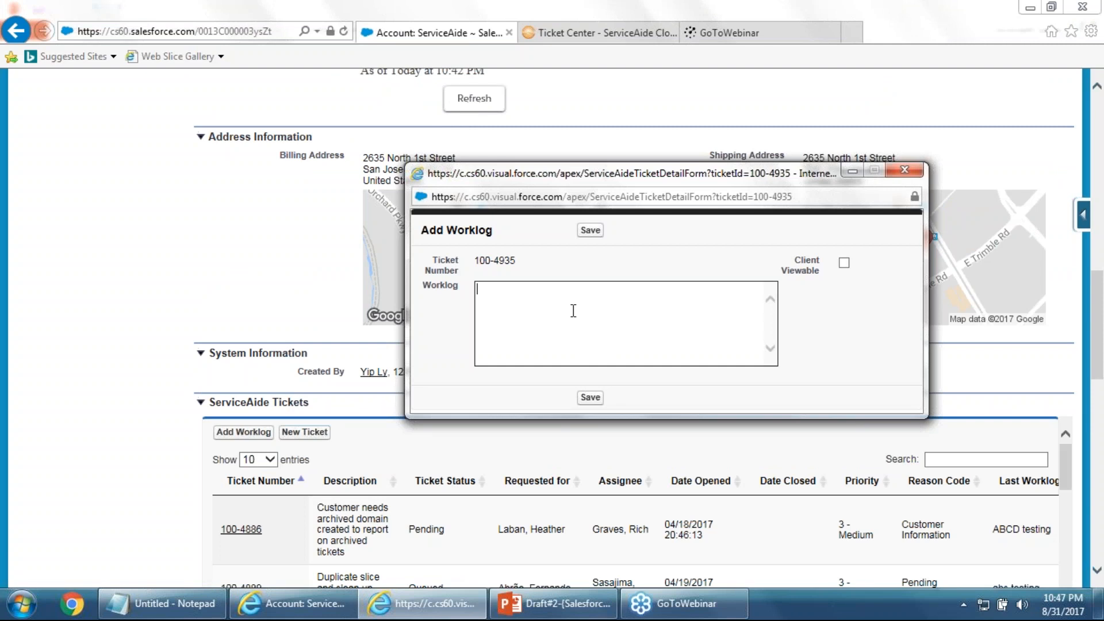
type("Abc Testing")
left_click(591, 400)
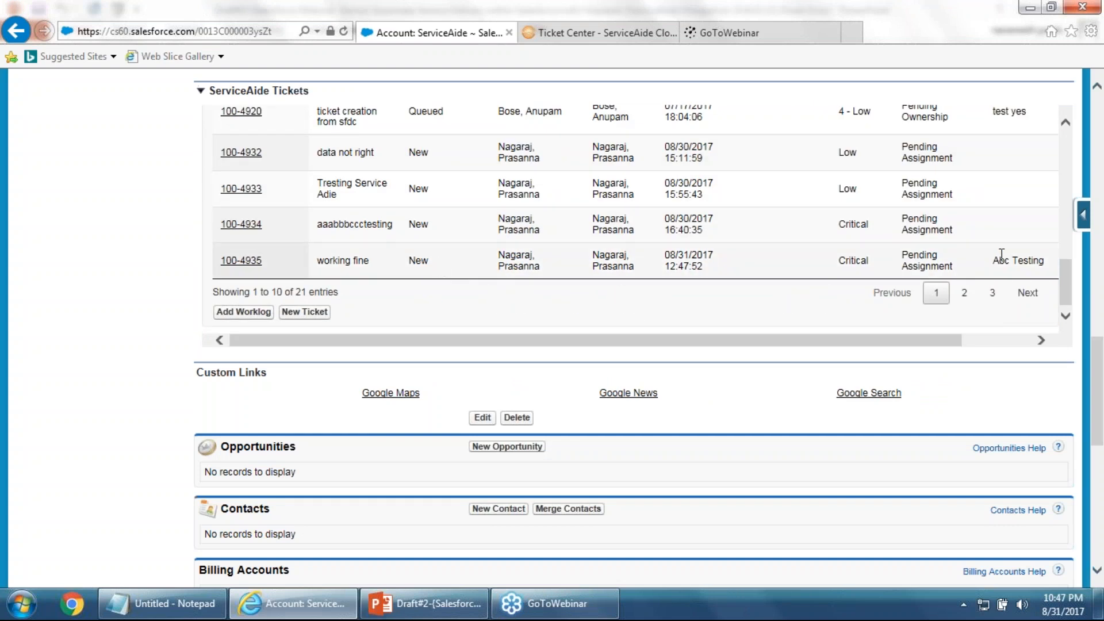
Check that ticket 100-4935's Last Worklog shows 'Abc Testing', then scroll back up the table
mouse_move(994, 262)
left_mouse_down()
mouse_move(1043, 264)
mouse_move(994, 263)
left_mouse_up()
left_click(1013, 265)
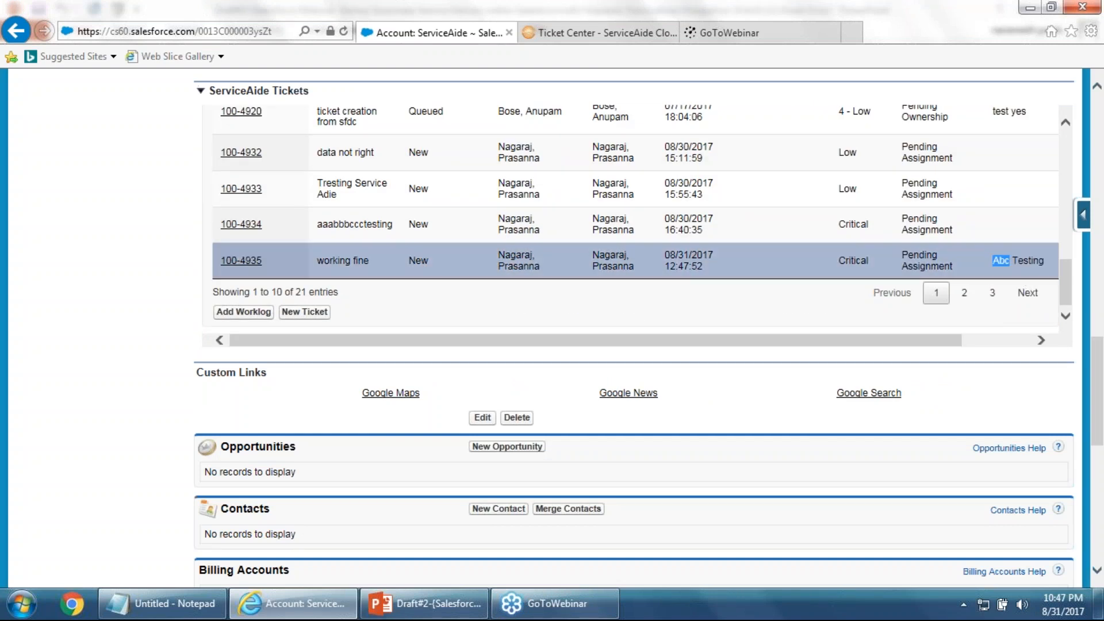
left_click(1041, 261)
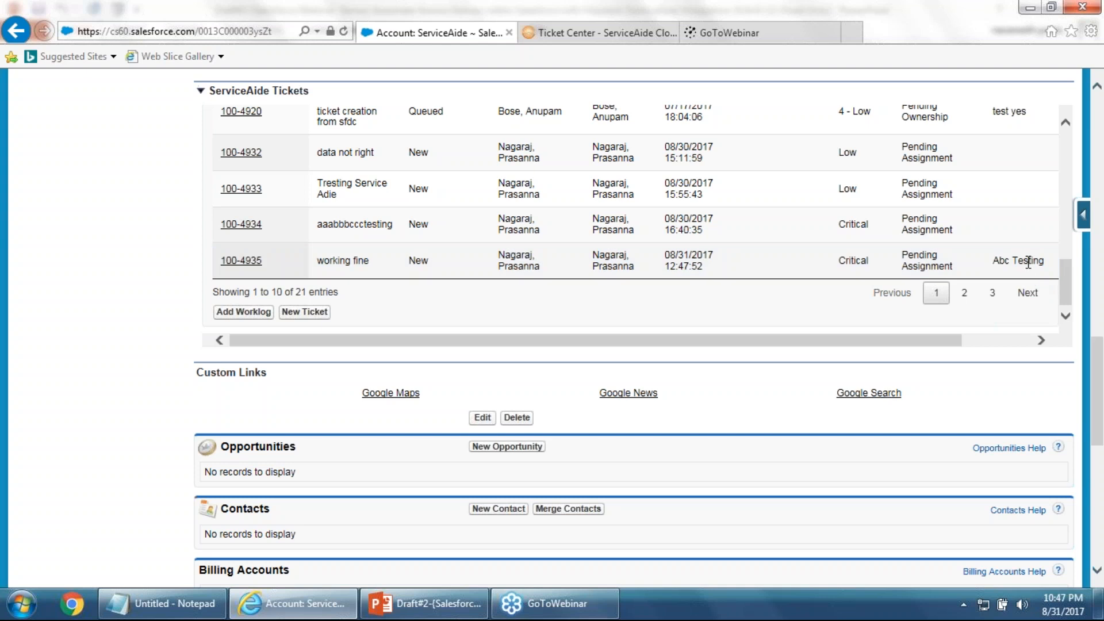
scroll(803, 320, "up", 1)
scroll(803, 321, "down", 1)
scroll(920, 266, "up", 1)
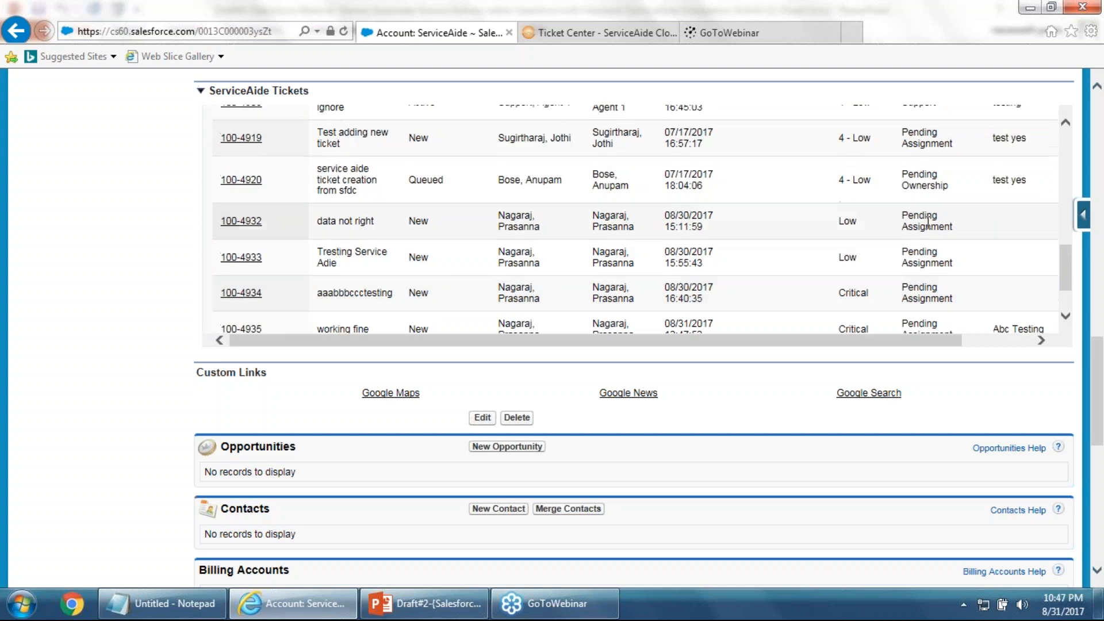
scroll(927, 265, "up", 2)
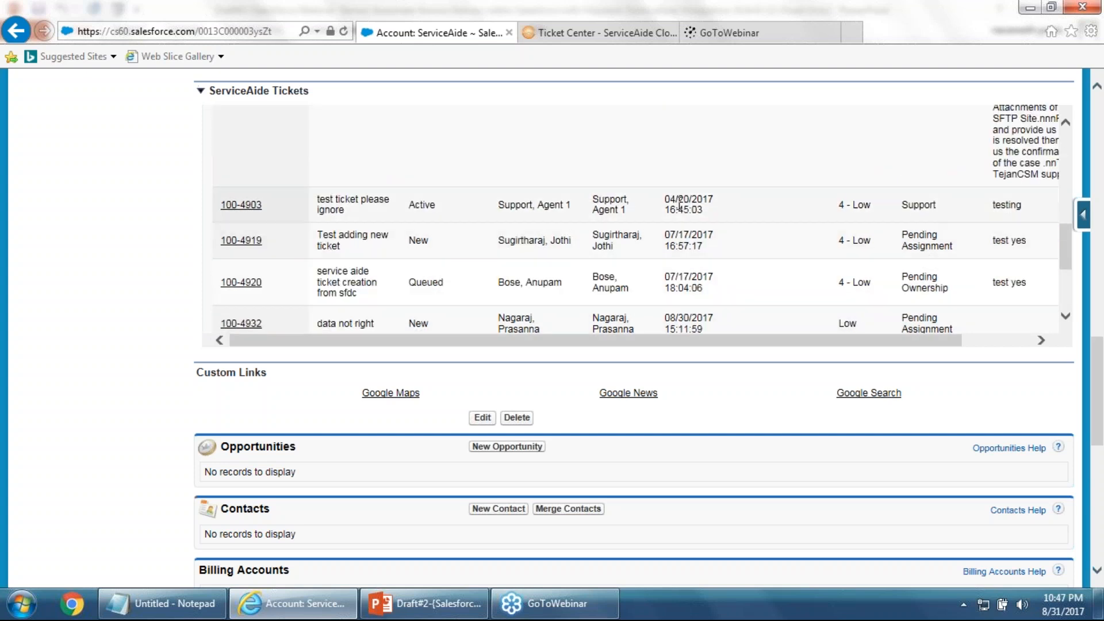
scroll(547, 264, "up", 5)
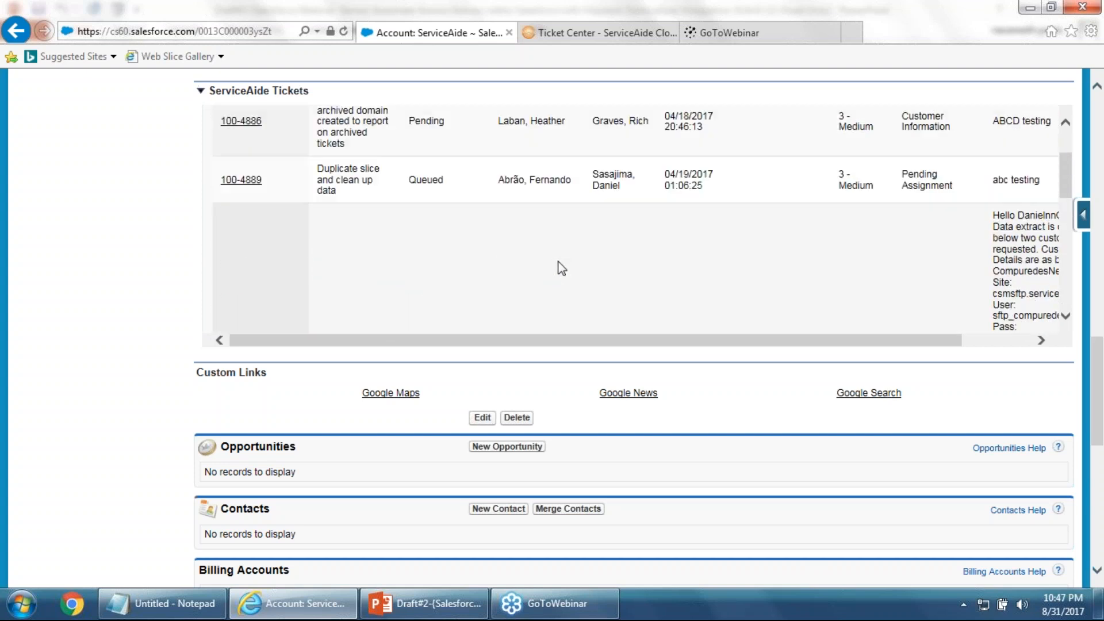
scroll(353, 322, "up", 3)
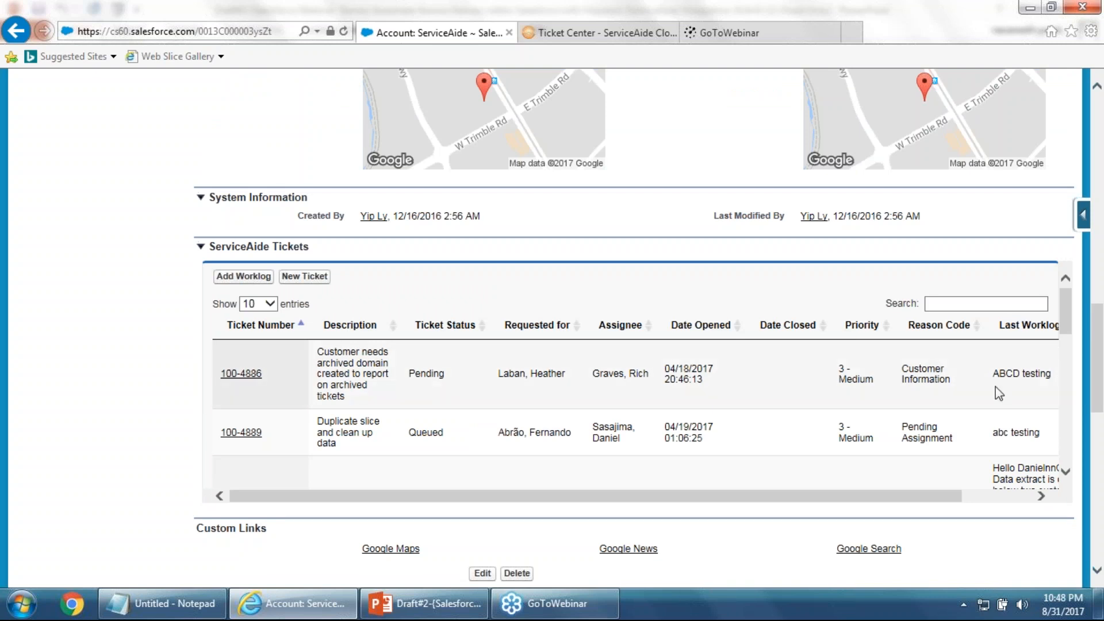
Scroll the tickets table back left and up, then start a New Ticket for the ServiceAide account
left_click_drag(921, 498, 989, 498)
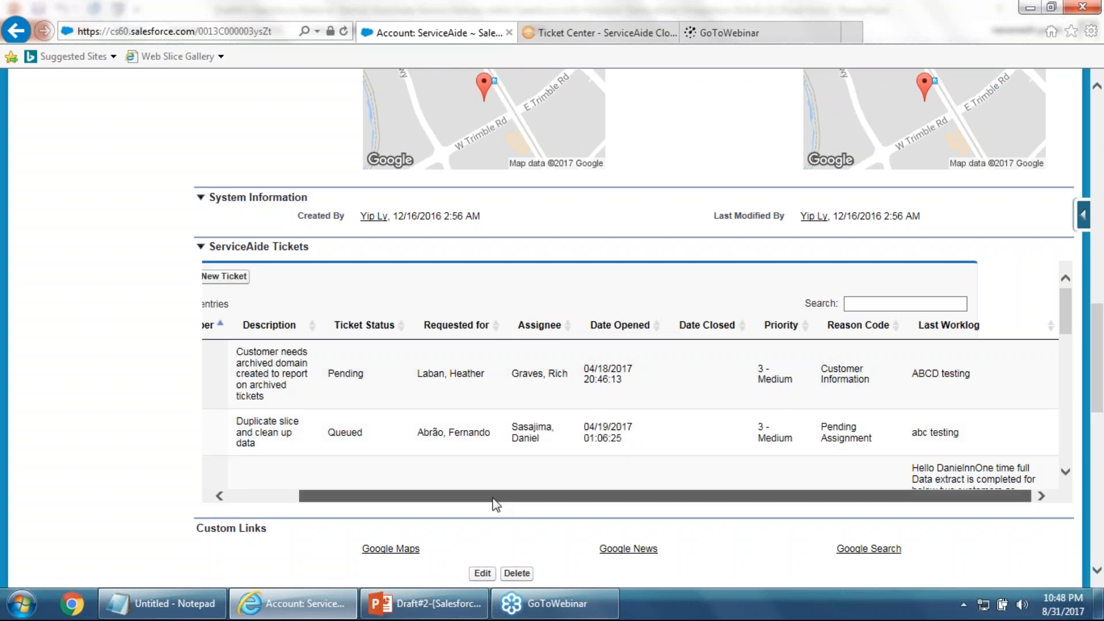
left_click_drag(495, 503, 294, 380)
scroll(425, 481, "up", 5)
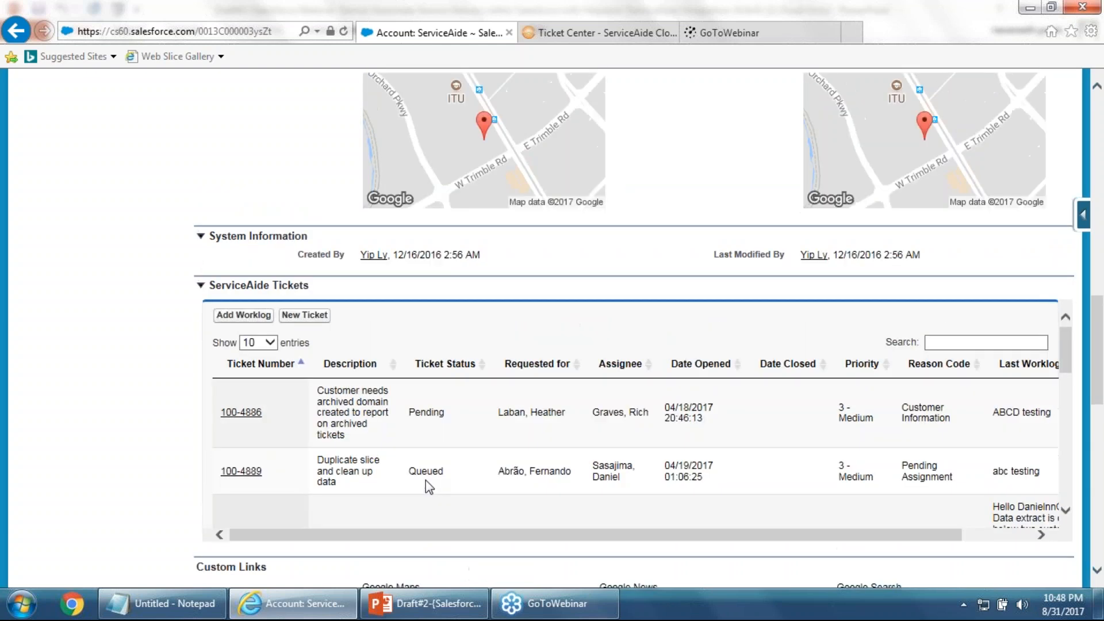
scroll(429, 482, "up", 13)
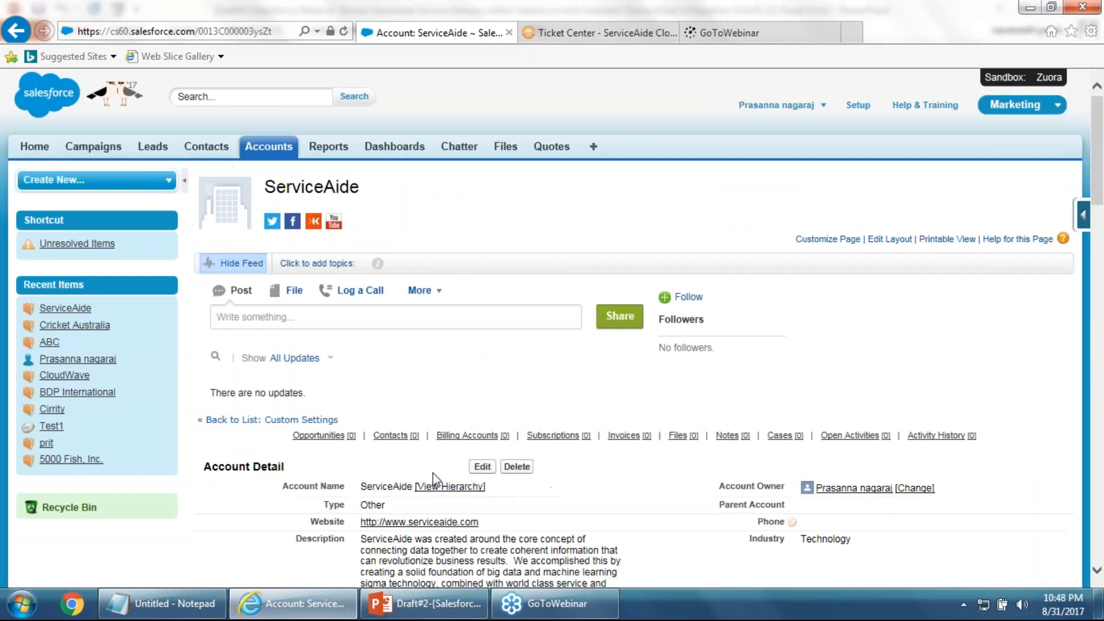
scroll(428, 481, "down", 14)
scroll(632, 322, "down", 1)
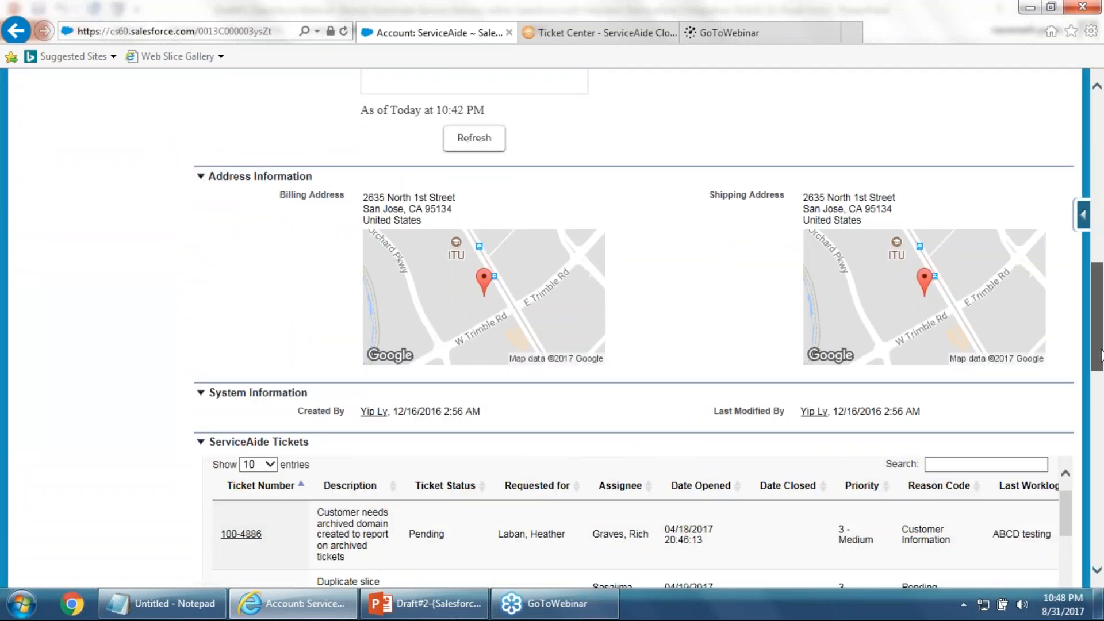
scroll(1099, 368, "down", 3)
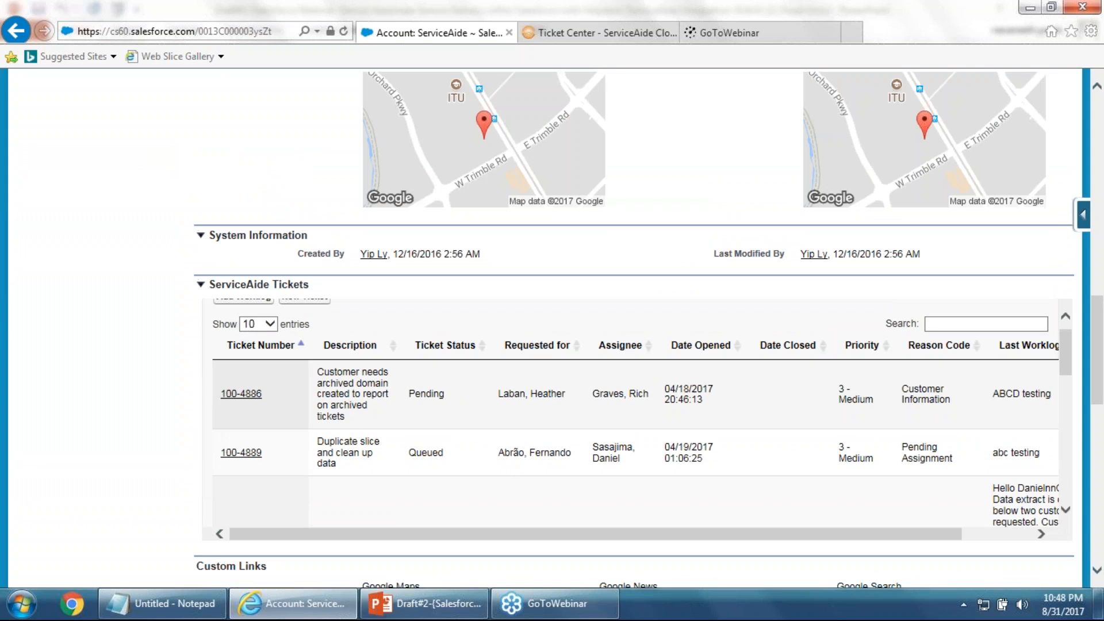
scroll(303, 400, "up", 2)
left_click(301, 393)
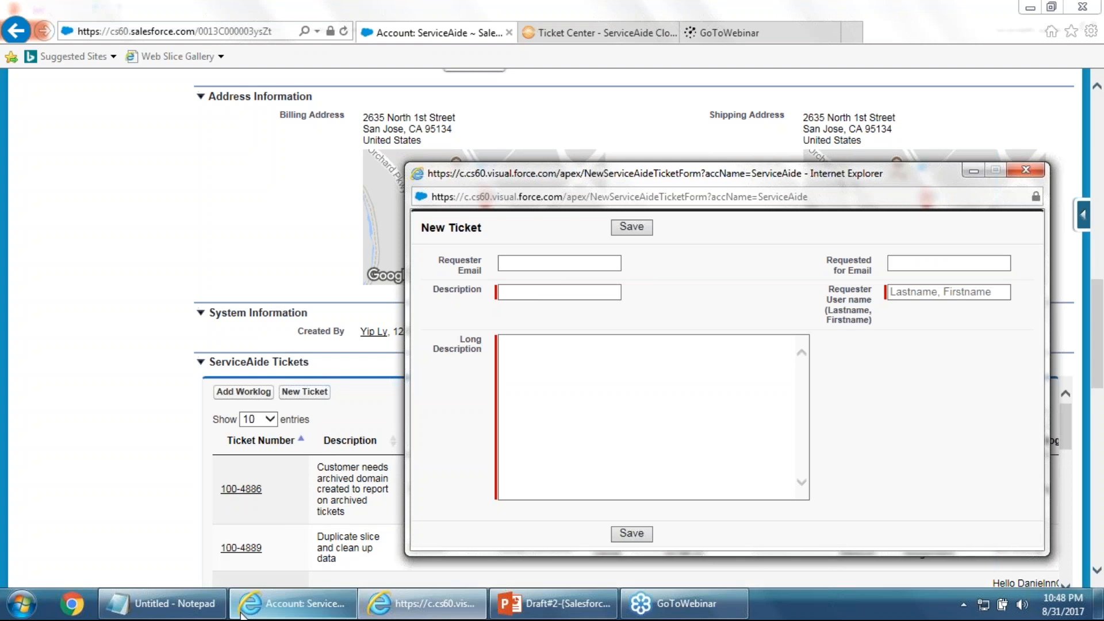
Copy the username e-mail from the notes into Requester Email and Requested for Email
left_click(219, 608)
right_click(278, 248)
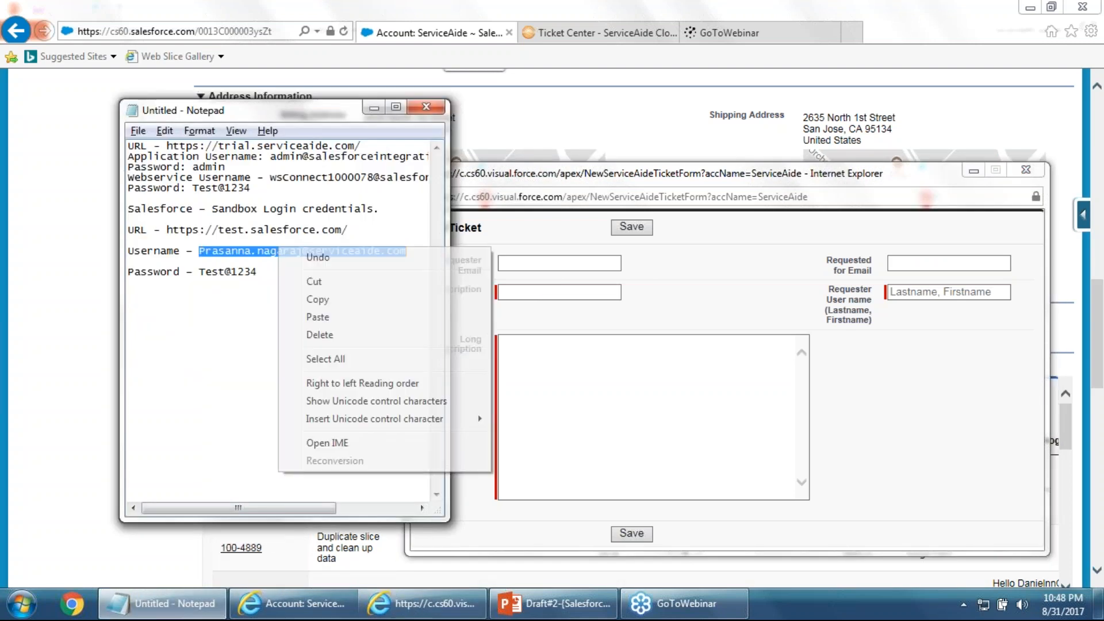
left_click(315, 300)
left_click(530, 262)
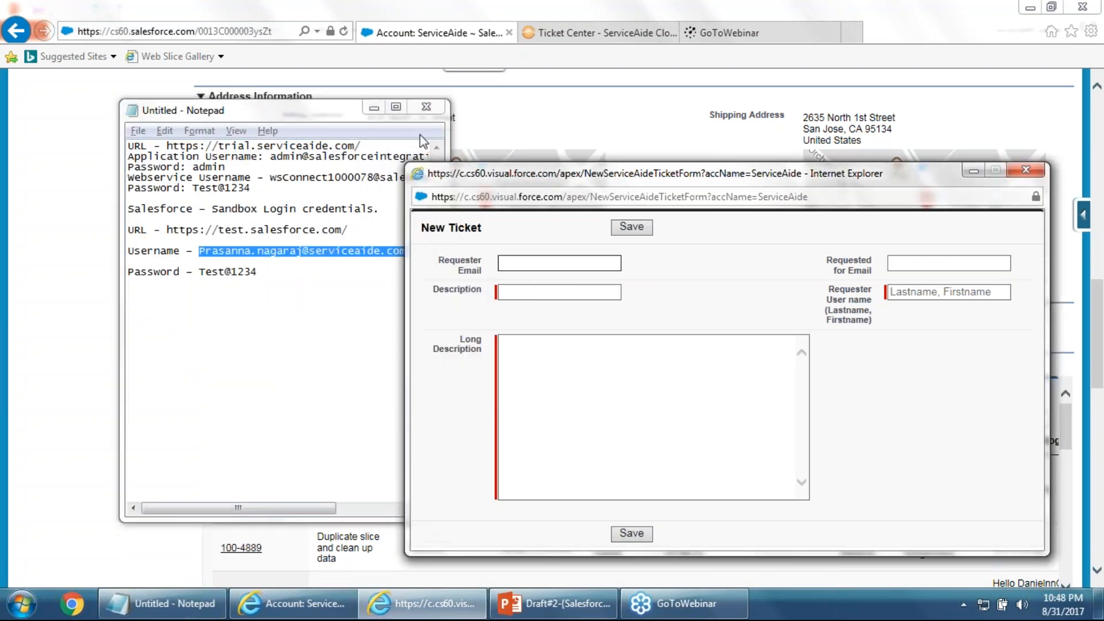
left_click(374, 108)
key("ctrl+v")
left_click(897, 263)
key("ctrl+v")
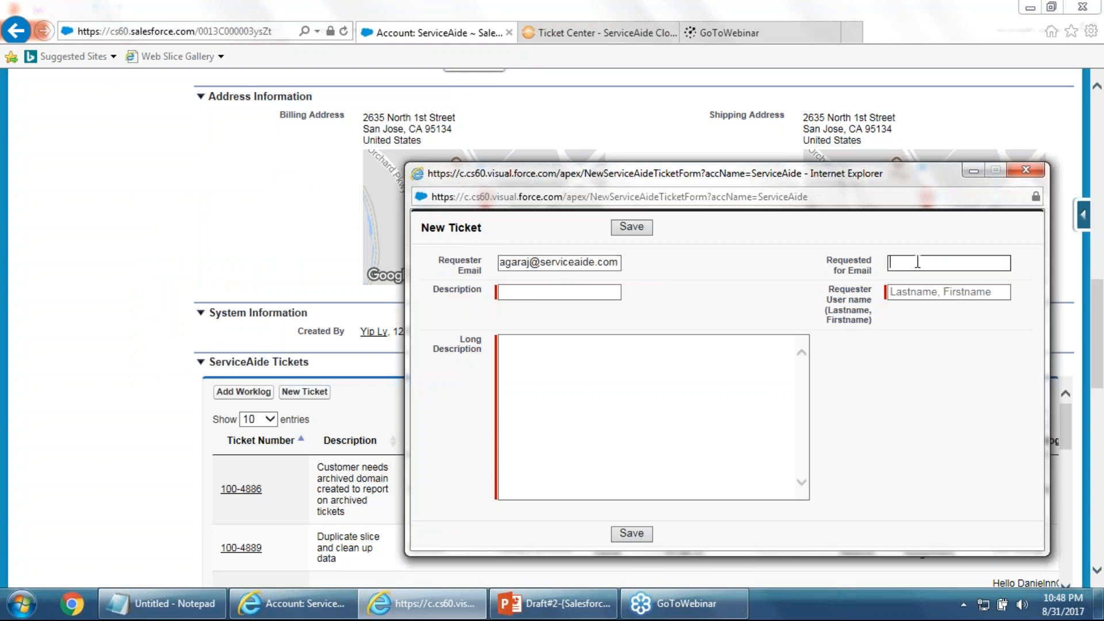
Enter description 'Testing Service Aide', the requester's user name, and long description 'Issue not fixed'
left_click(570, 290)
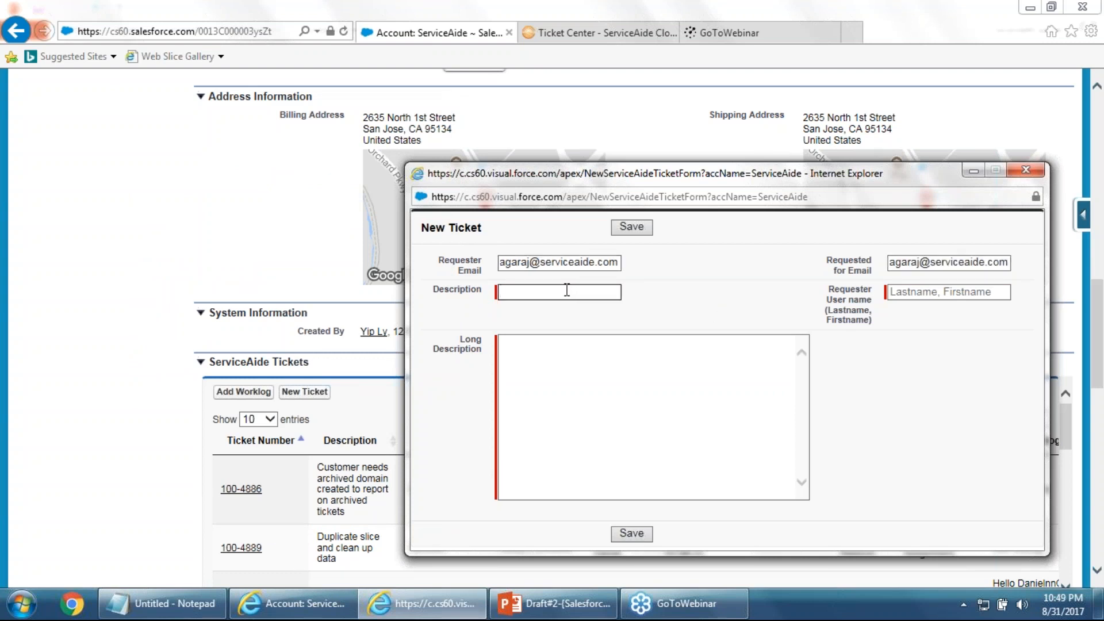
type("Testing Service Aide")
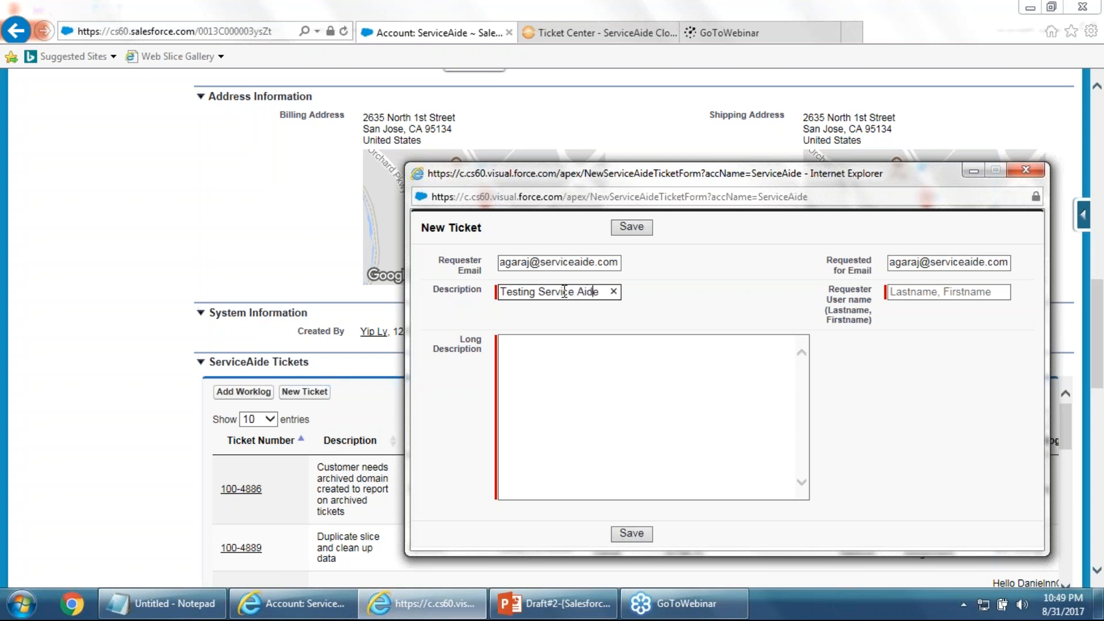
key("BackSpace")
key("BackSpace")
type("de")
left_click(932, 291)
type("agaraj")
key("BackSpace")
key("BackSpace")
key("BackSpace")
key("BackSpace")
key("BackSpace")
key("BackSpace")
key("BackSpace")
key("BackSpace")
key("BackSpace")
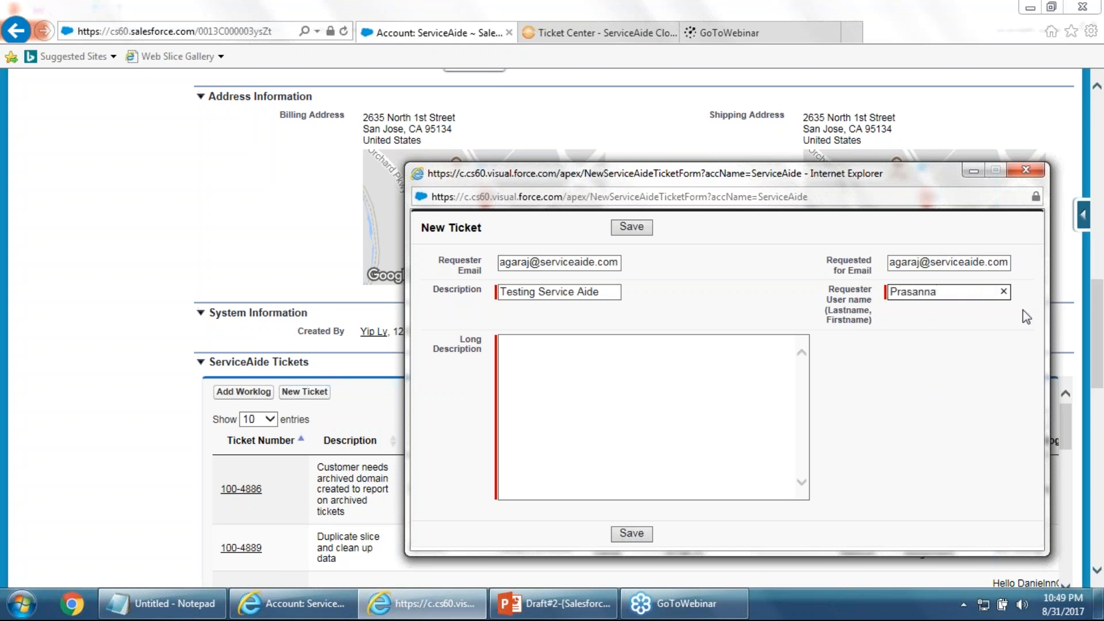
left_click(539, 397)
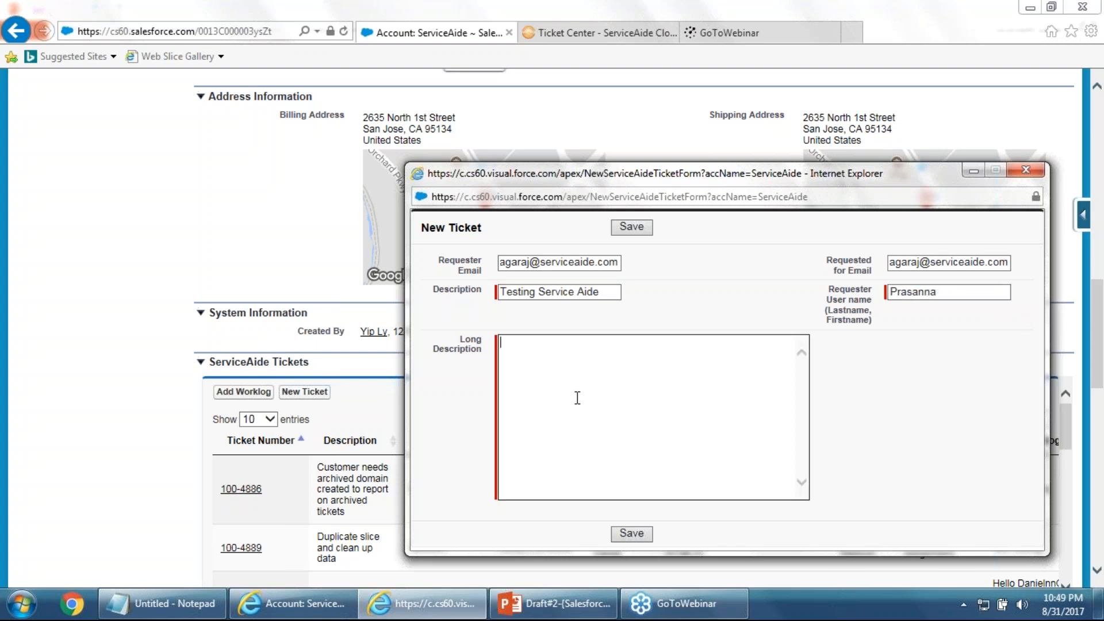
type("Issue not fixed")
Save the new ticket and sort the tickets table by Description, then reverse that order
left_click(637, 540)
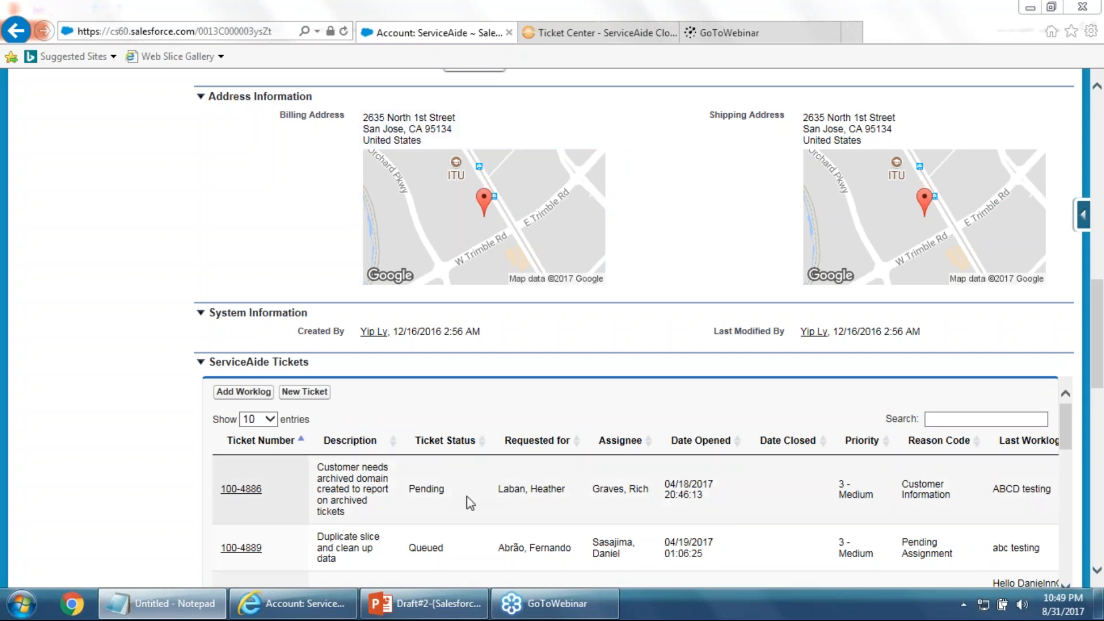
left_click(398, 443)
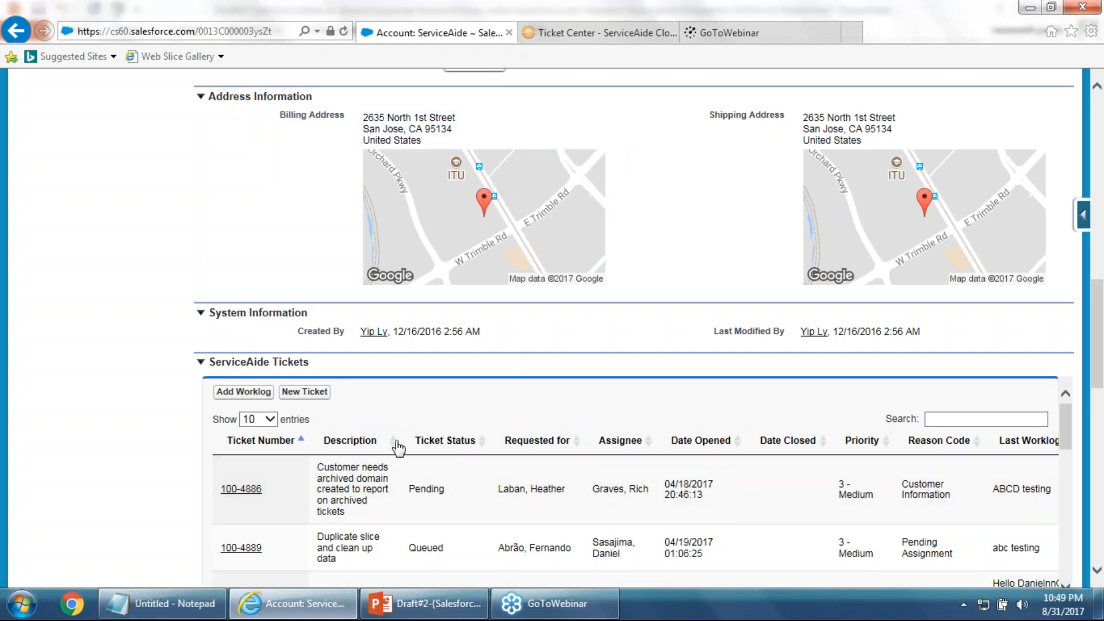
scroll(458, 511, "up", 1)
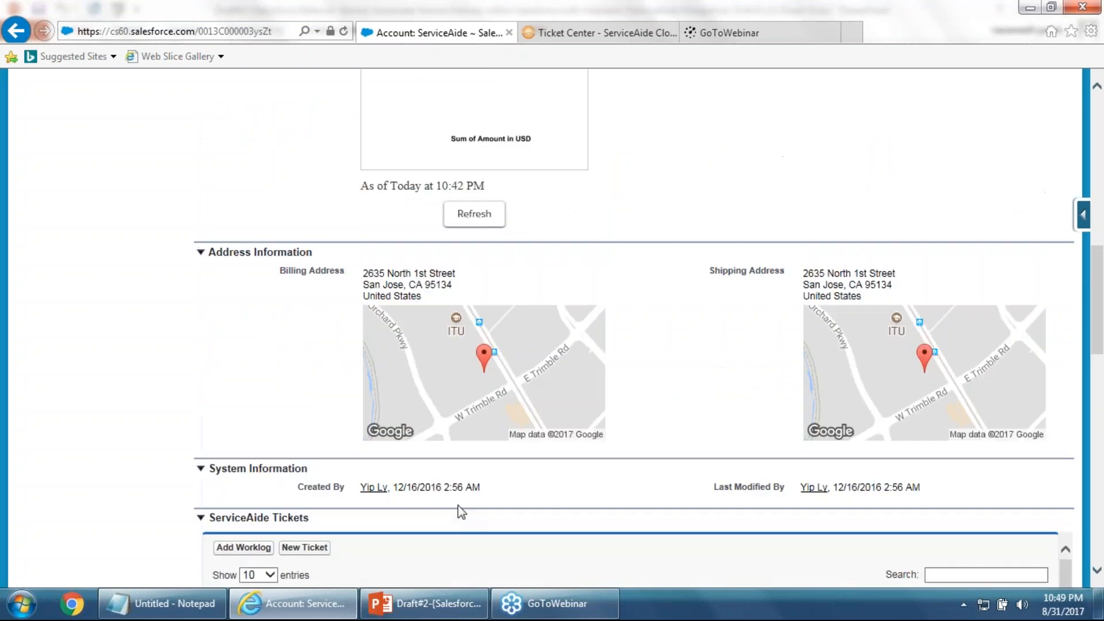
scroll(483, 501, "down", 5)
scroll(395, 403, "down", 8)
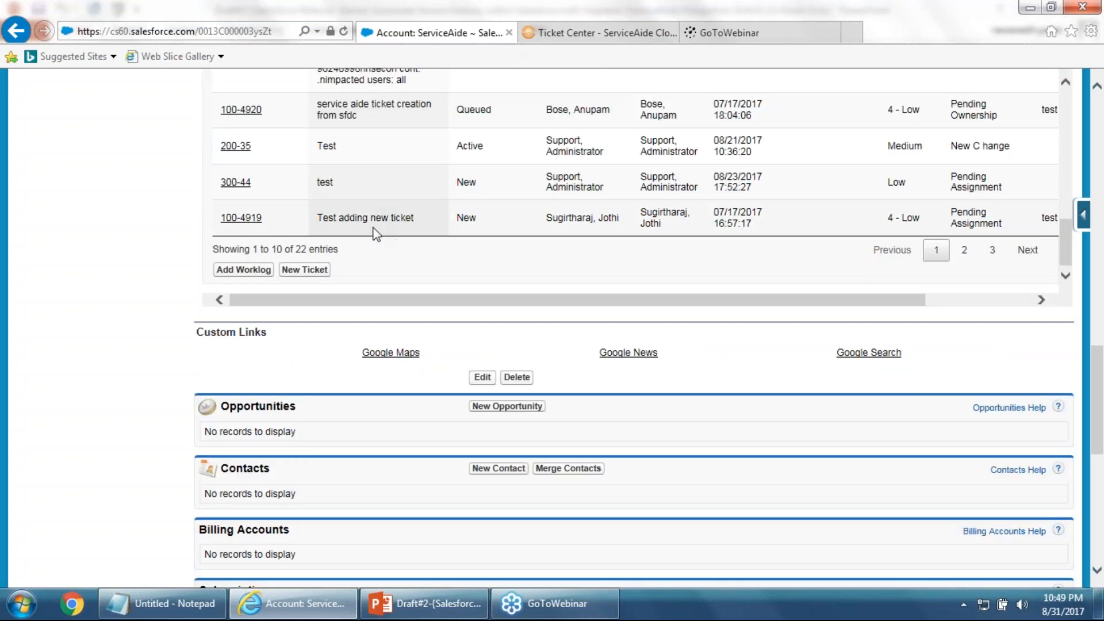
scroll(607, 239, "up", 1)
scroll(509, 240, "up", 10)
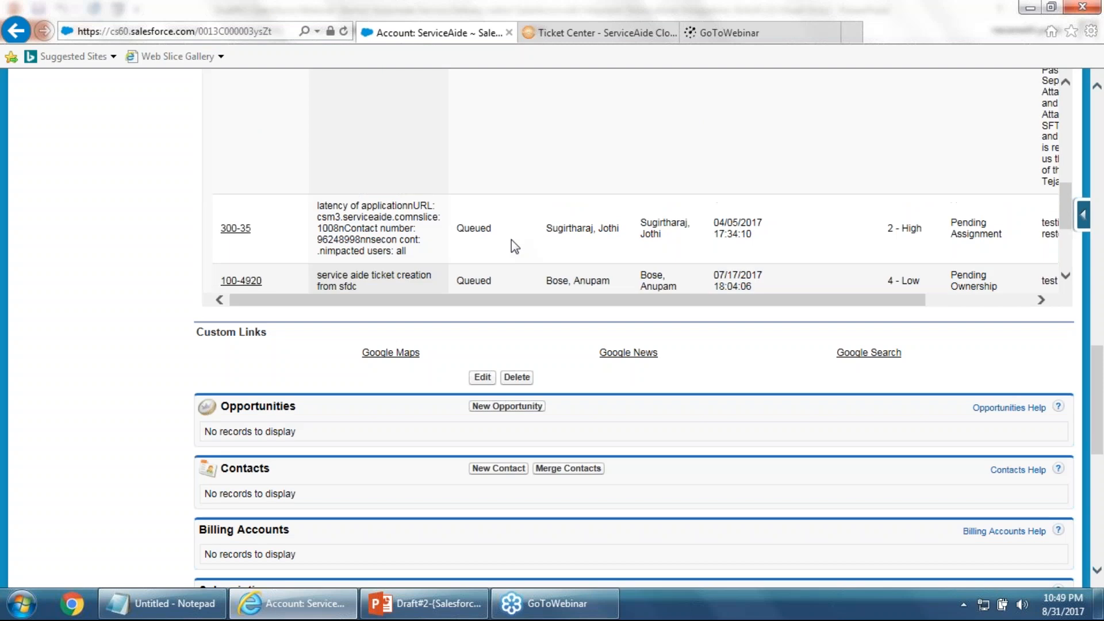
scroll(507, 235, "up", 3)
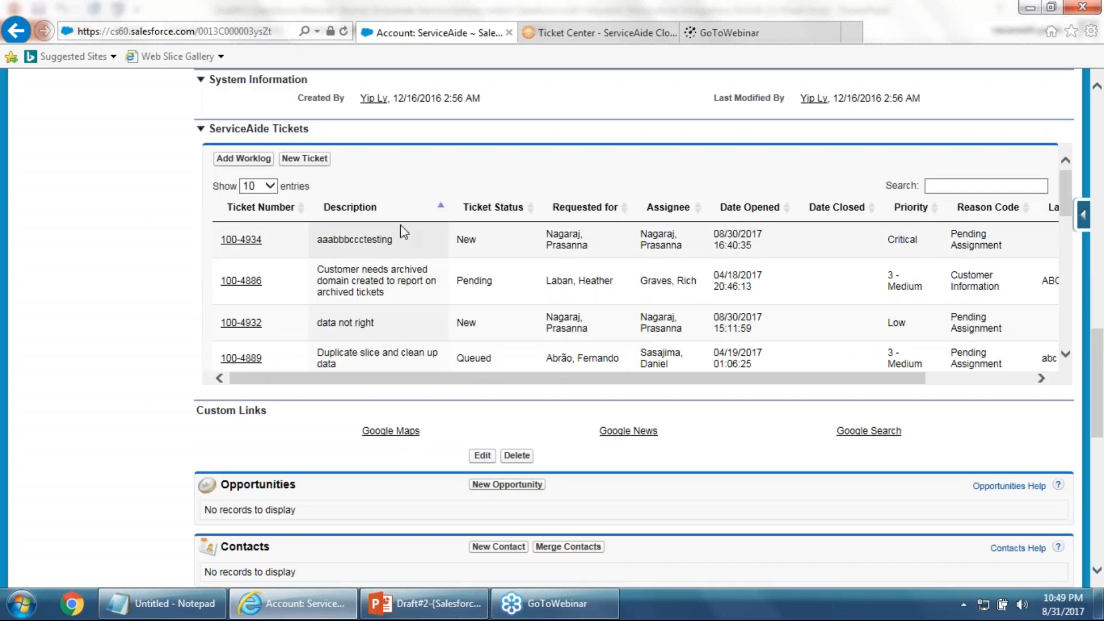
left_click(444, 210)
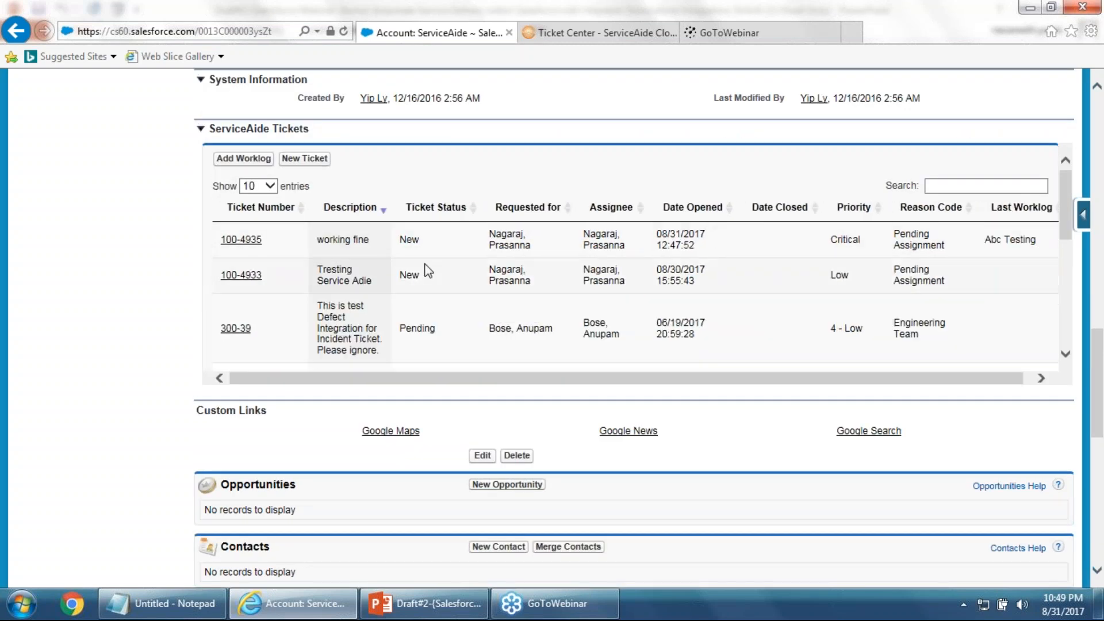
scroll(446, 254, "up", 3)
scroll(455, 361, "down", 5)
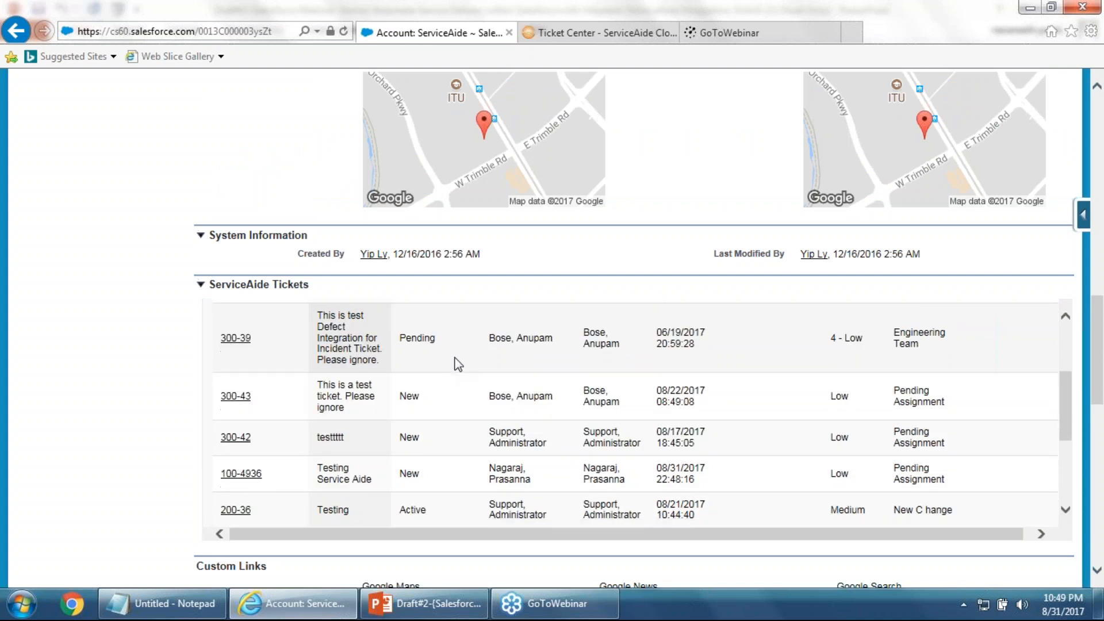
scroll(458, 363, "down", 4)
scroll(458, 364, "up", 10)
scroll(258, 350, "up", 3)
scroll(255, 374, "down", 5)
scroll(254, 362, "up", 3)
Sort the tickets by Ticket Number and reload the ServiceAide account page
left_click(300, 366)
scroll(488, 422, "down", 3)
scroll(494, 429, "down", 10)
scroll(518, 145, "down", 1)
scroll(535, 153, "up", 7)
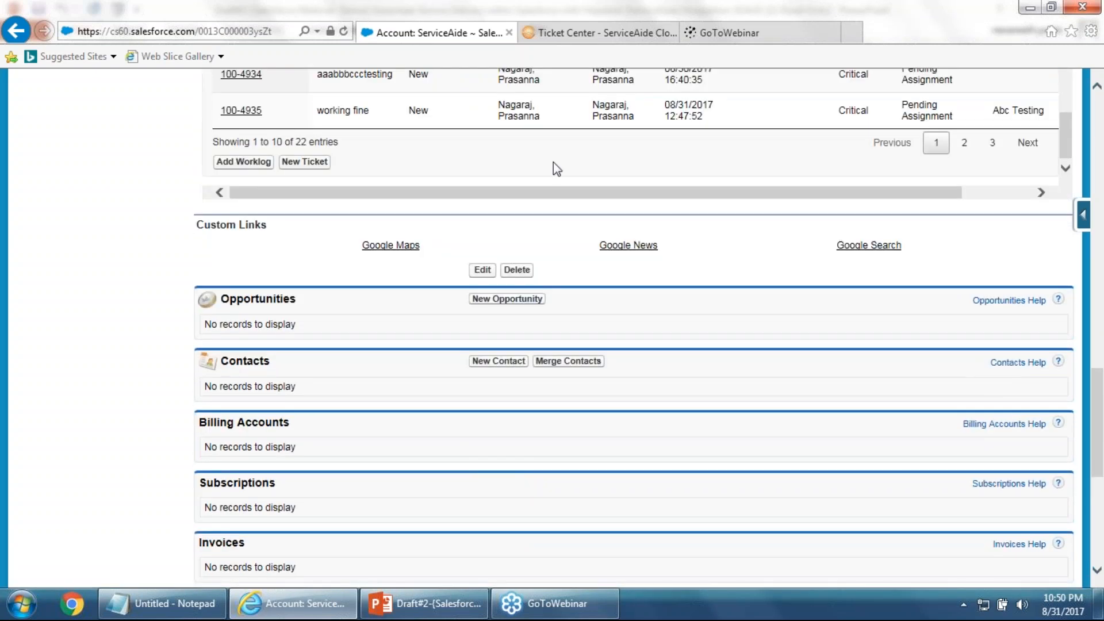
scroll(554, 162, "up", 1)
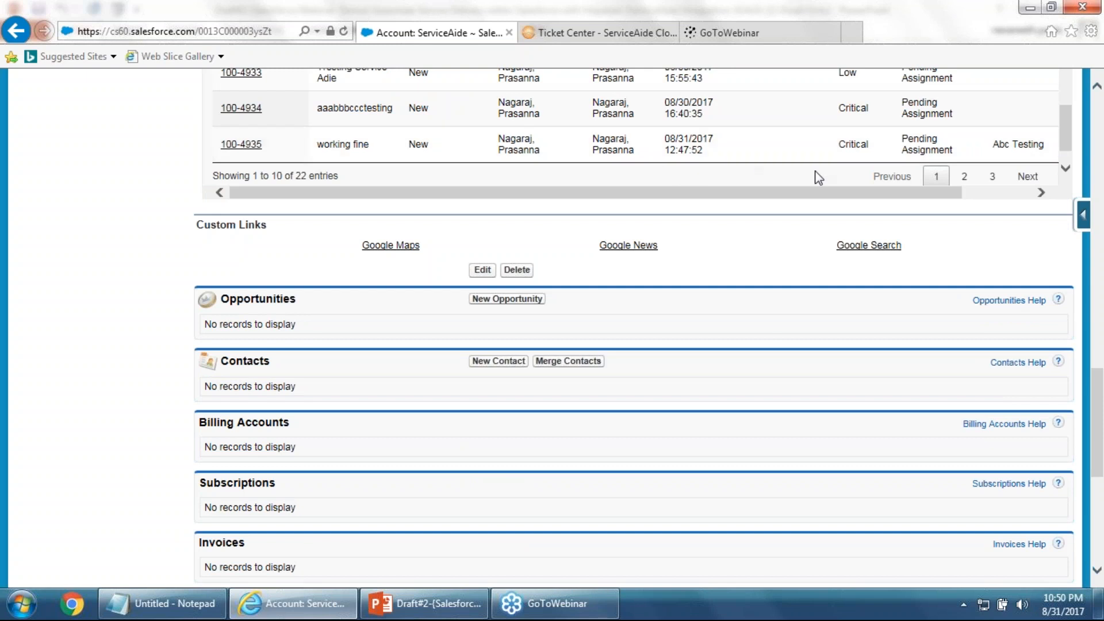
scroll(412, 116, "up", 5)
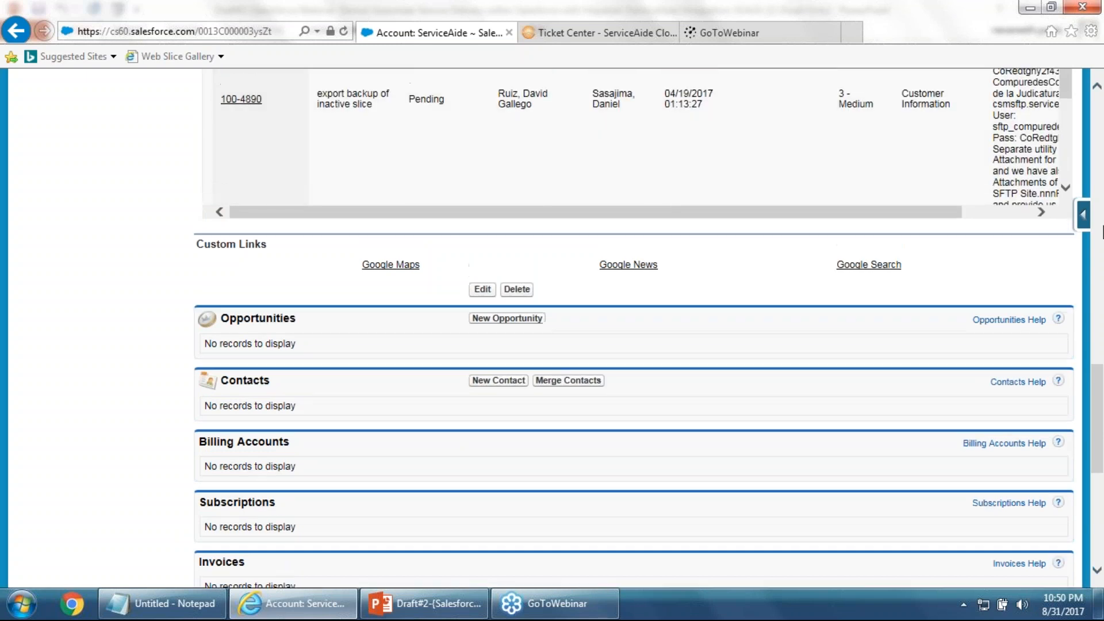
scroll(961, 222, "up", 15)
left_click(345, 31)
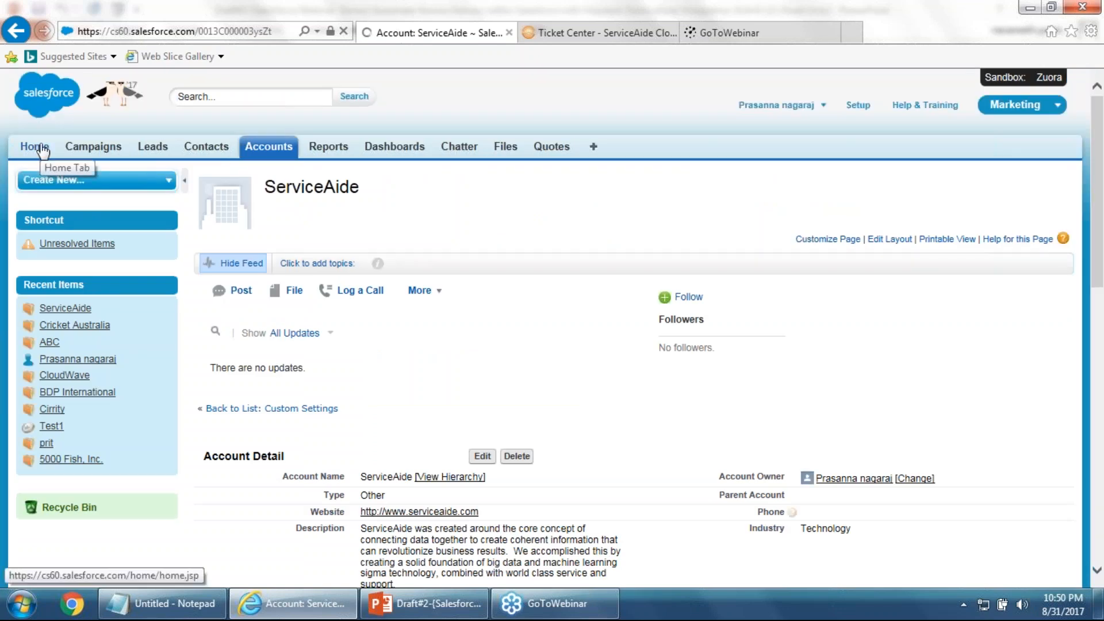
Scroll to the refreshed ServiceAide Tickets list and browse its 22 entries
scroll(390, 352, "down", 10)
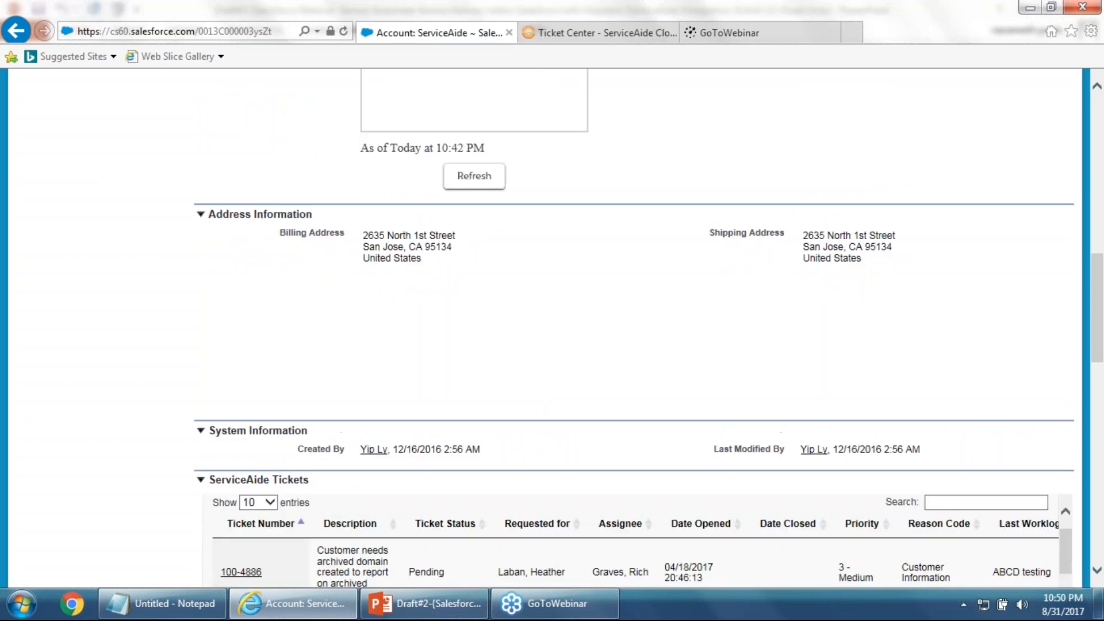
scroll(522, 404, "down", 2)
scroll(544, 500, "down", 6)
scroll(544, 496, "down", 7)
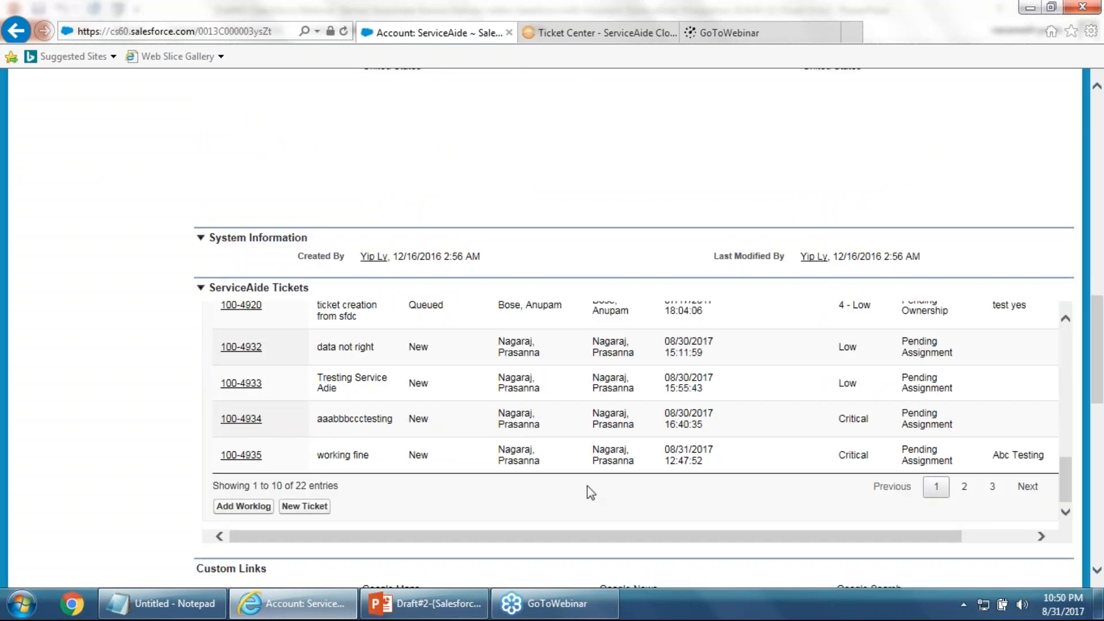
scroll(652, 479, "up", 6)
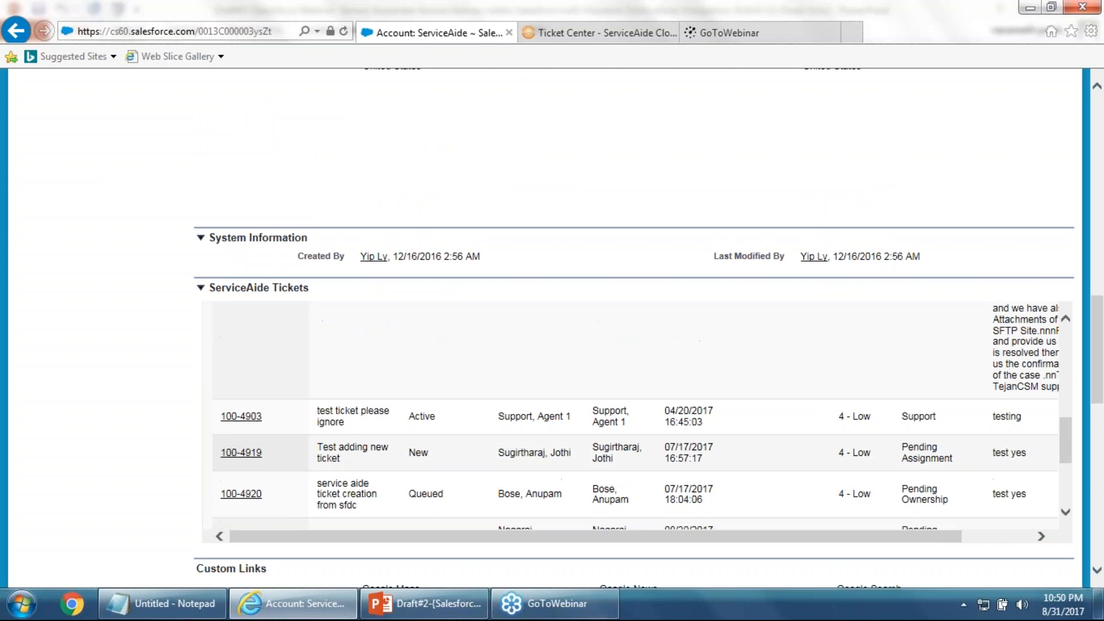
scroll(493, 463, "up", 4)
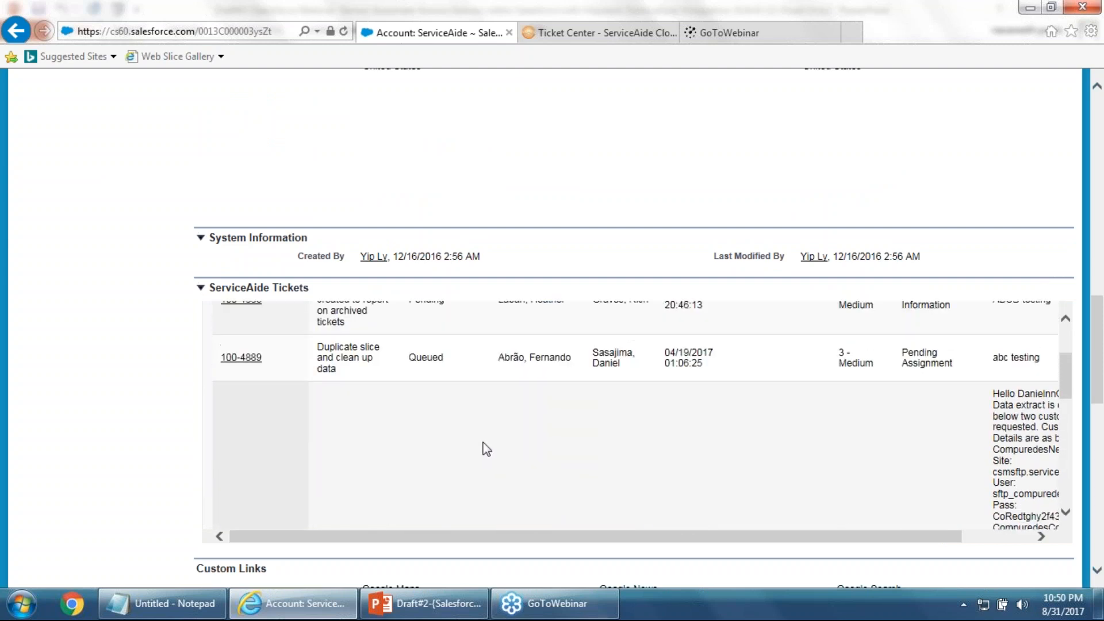
scroll(448, 446, "down", 4)
scroll(449, 447, "up", 3)
scroll(448, 448, "up", 6)
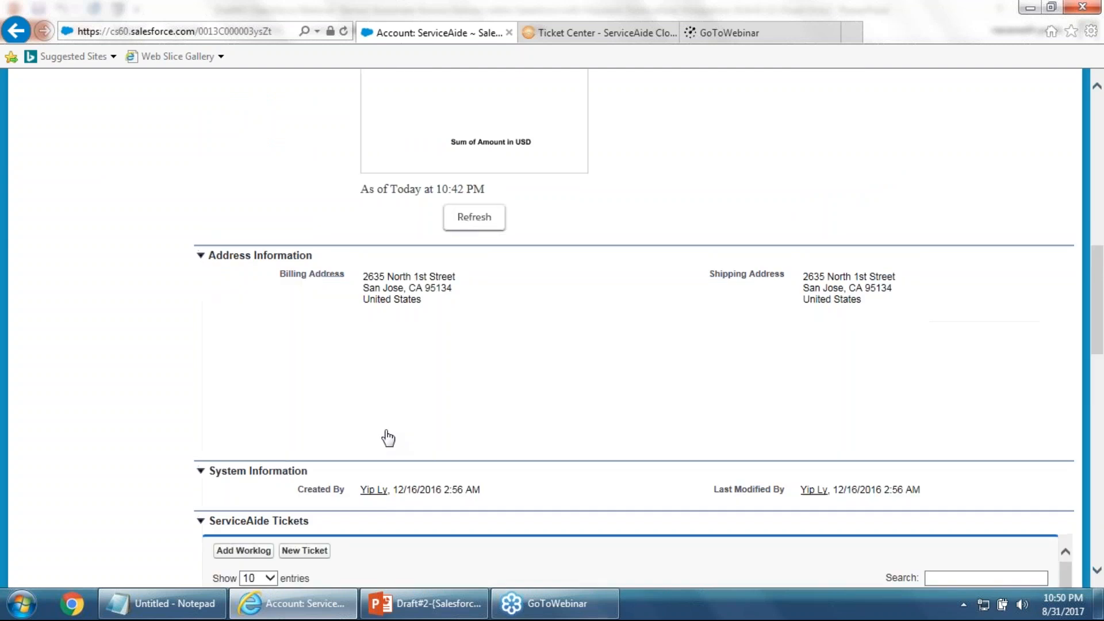
scroll(453, 439, "down", 3)
scroll(450, 451, "down", 2)
scroll(450, 451, "up", 2)
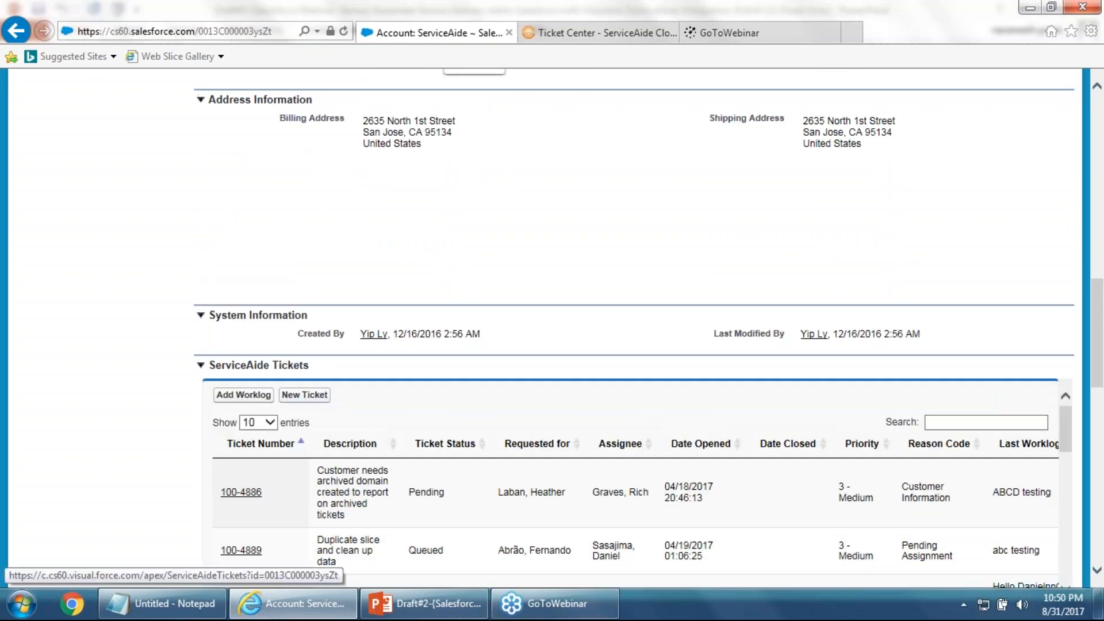
Start a new ticket and paste the requester's e-mail into both e-mail fields
left_click(304, 394)
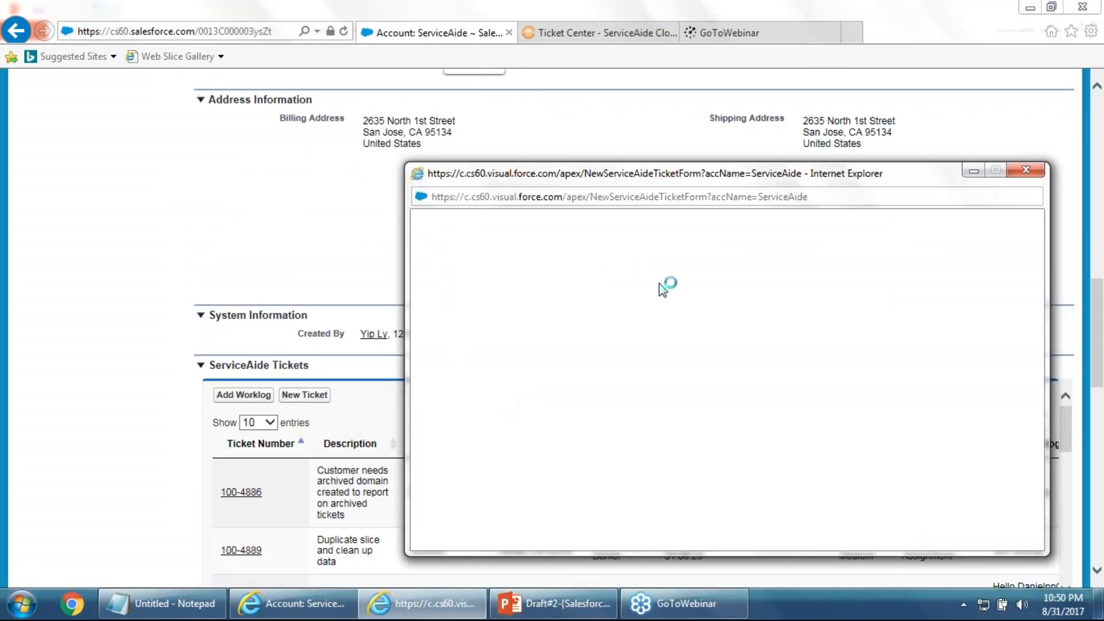
left_click(585, 260)
key("ctrl+v")
left_click(907, 263)
key("ctrl+v")
Enter description 'Testing Aide', the requester's first name and long description 'Testing testing', then save
left_click(547, 291)
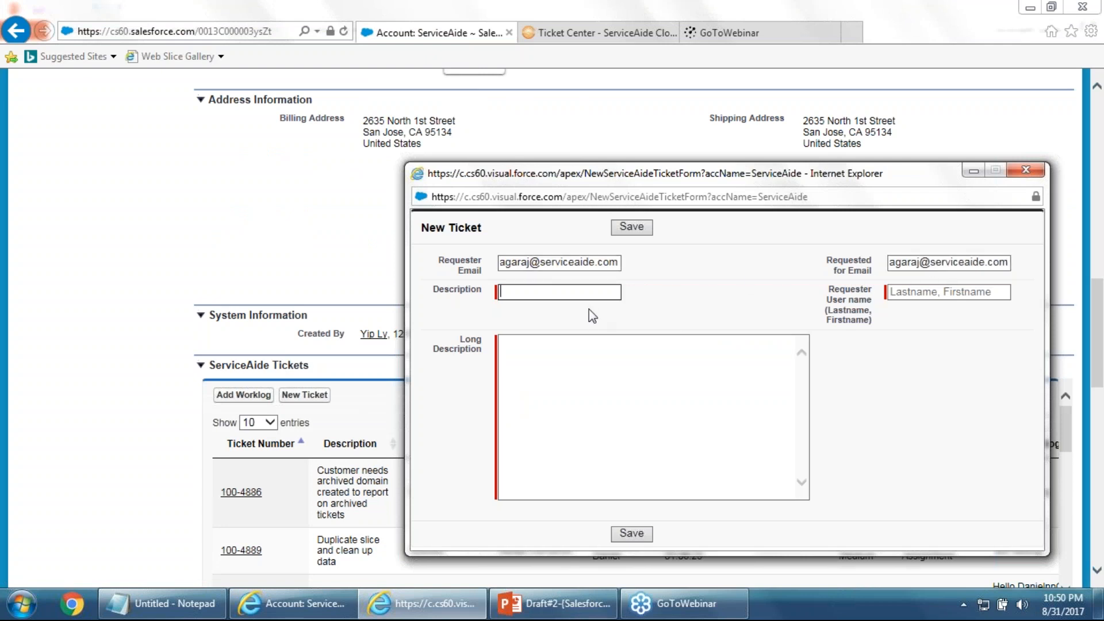
type("Testing")
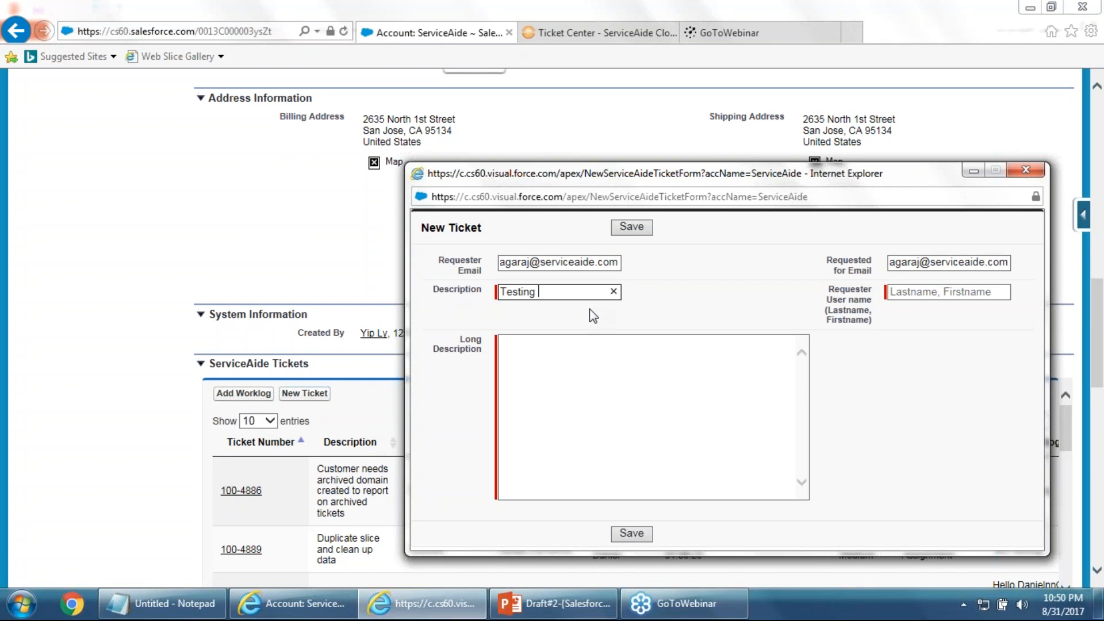
type(" Aide")
left_click(899, 294)
key("ctrl+v")
key("BackSpace")
key("BackSpace")
key("BackSpace")
key("BackSpace")
key("BackSpace")
key("BackSpace")
key("BackSpace")
key("BackSpace")
key("BackSpace")
key("BackSpace")
key("BackSpace")
key("BackSpace")
key("BackSpace")
key("BackSpace")
key("BackSpace")
key("BackSpace")
key("BackSpace")
key("BackSpace")
key("BackSpace")
key("BackSpace")
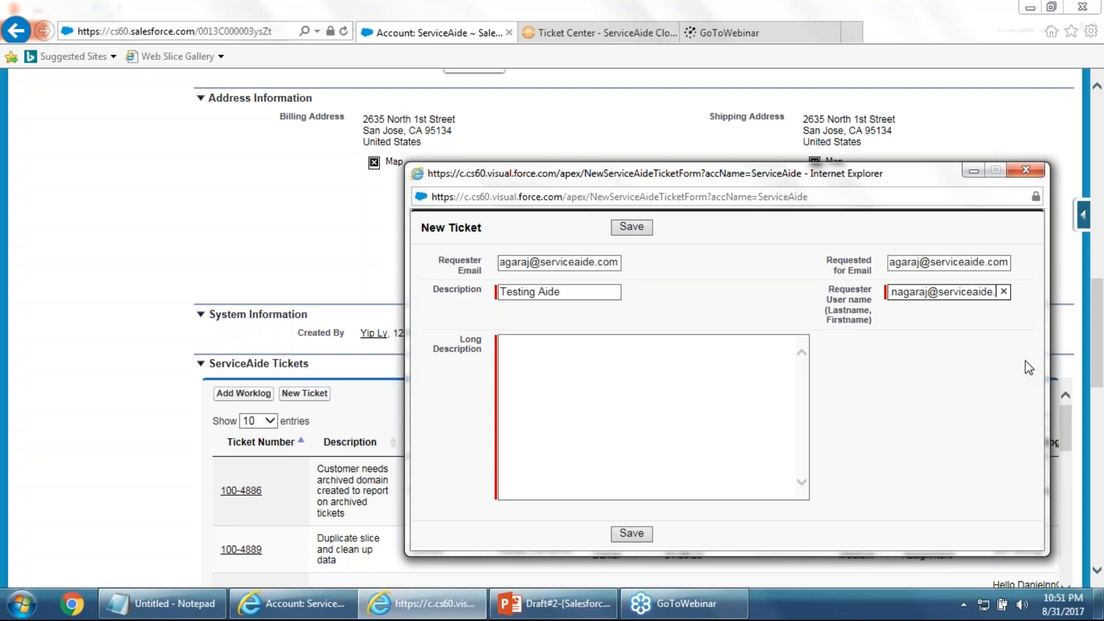
key("BackSpace")
key("BackSpace")
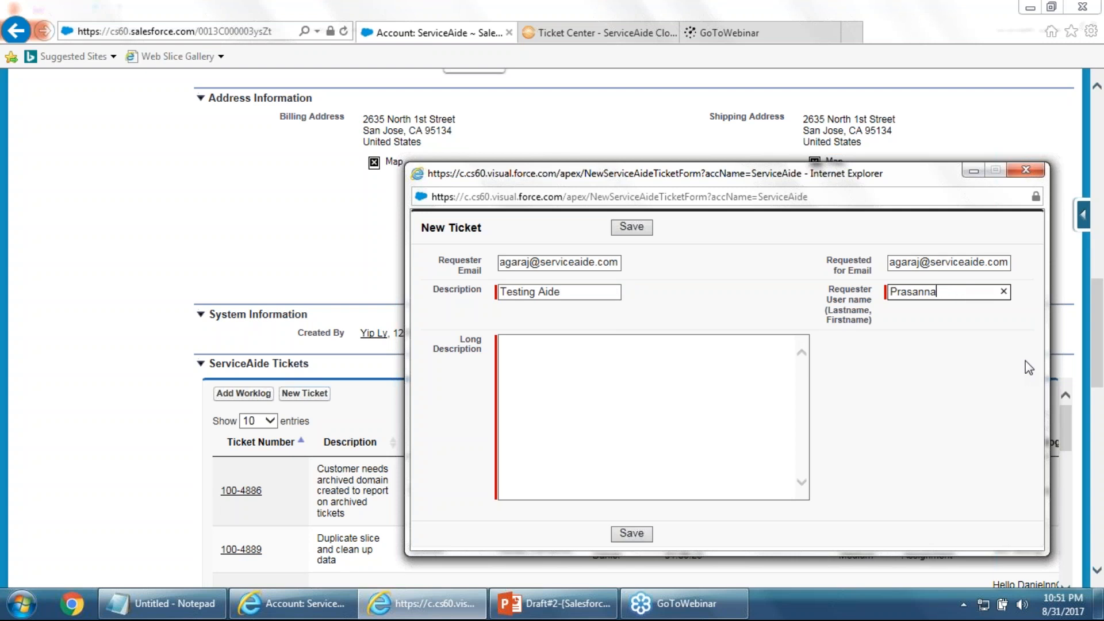
left_click(735, 380)
type("Testing testing")
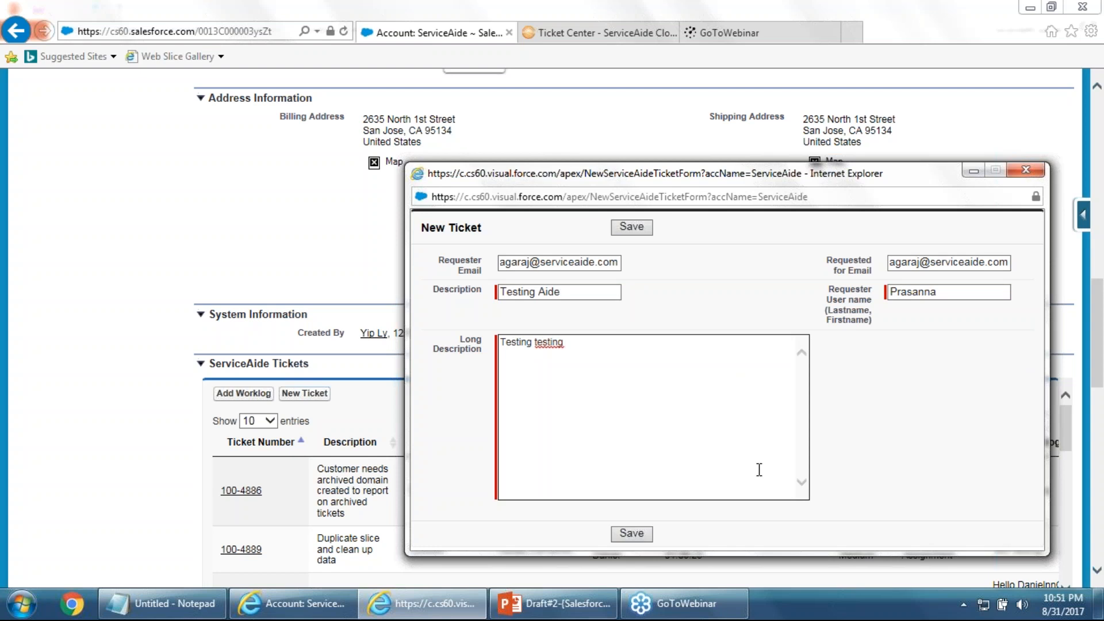
left_click(639, 534)
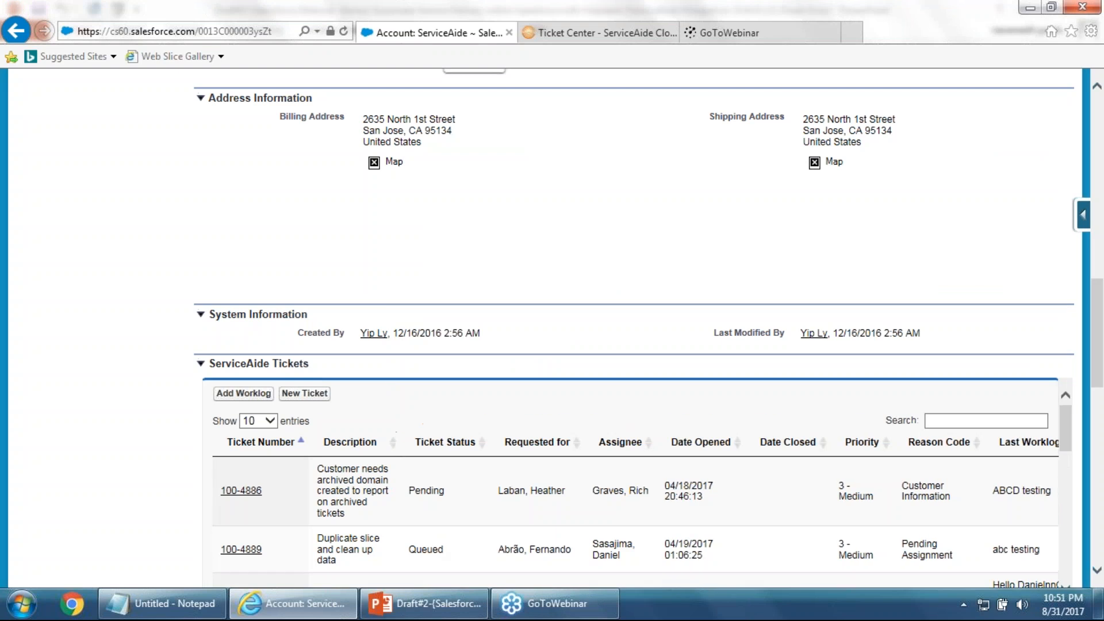
type("testing A")
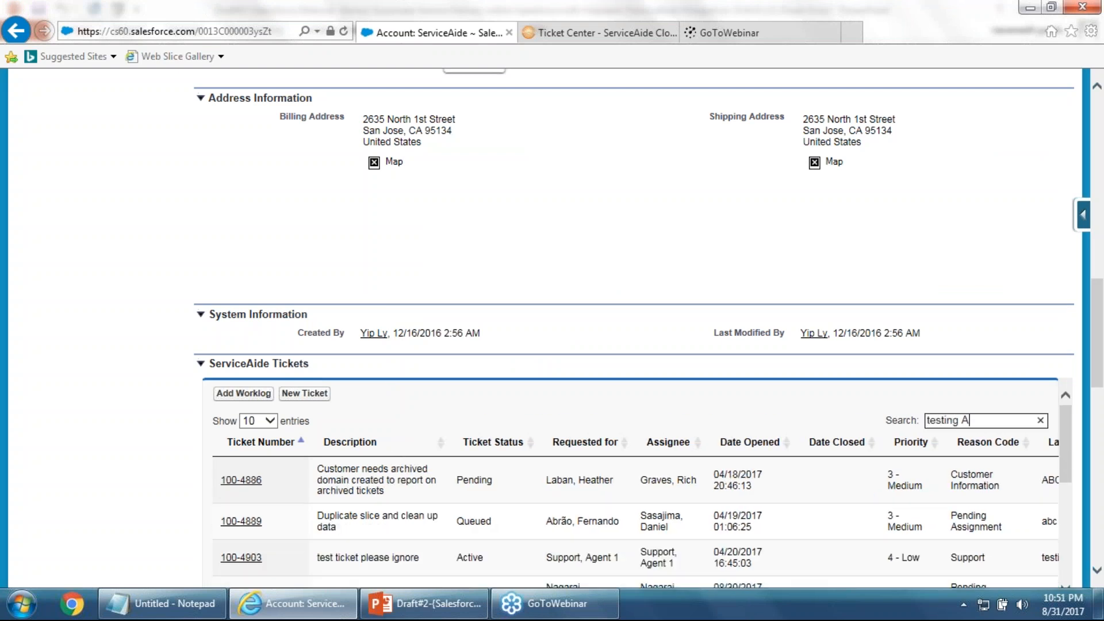
key("BackSpace")
type("aide")
scroll(569, 547, "down", 3)
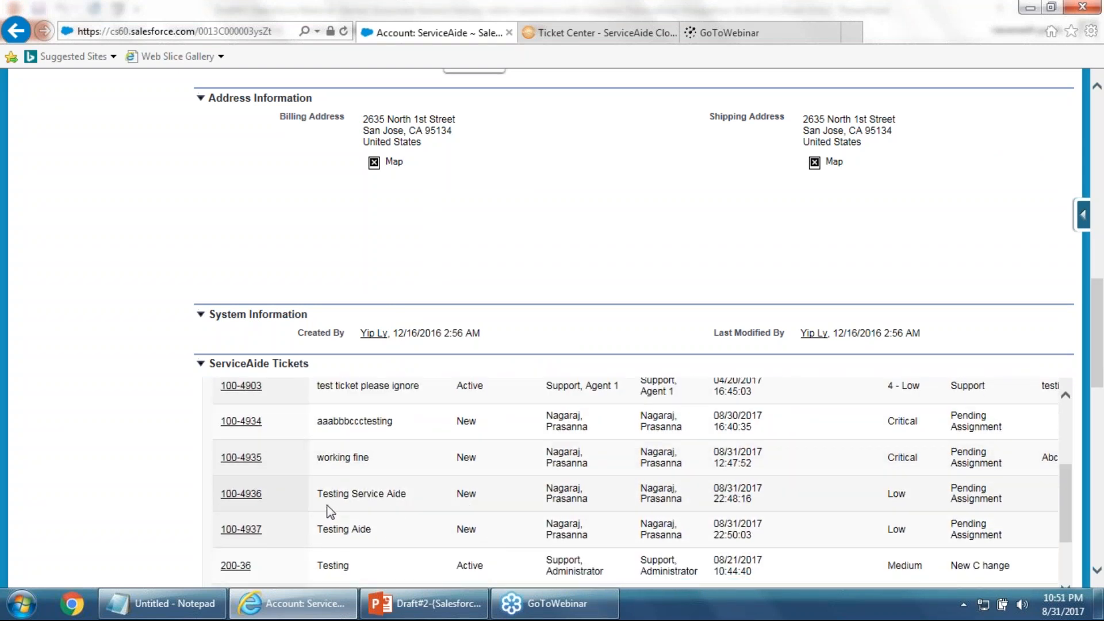
left_click_drag(320, 494, 763, 504)
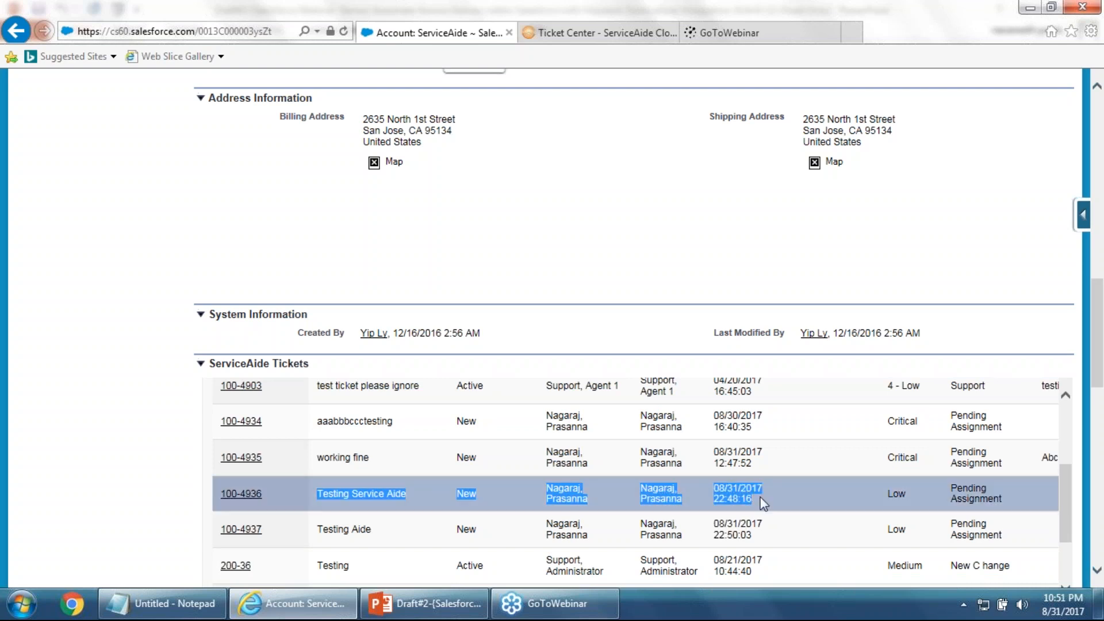
left_click(765, 500)
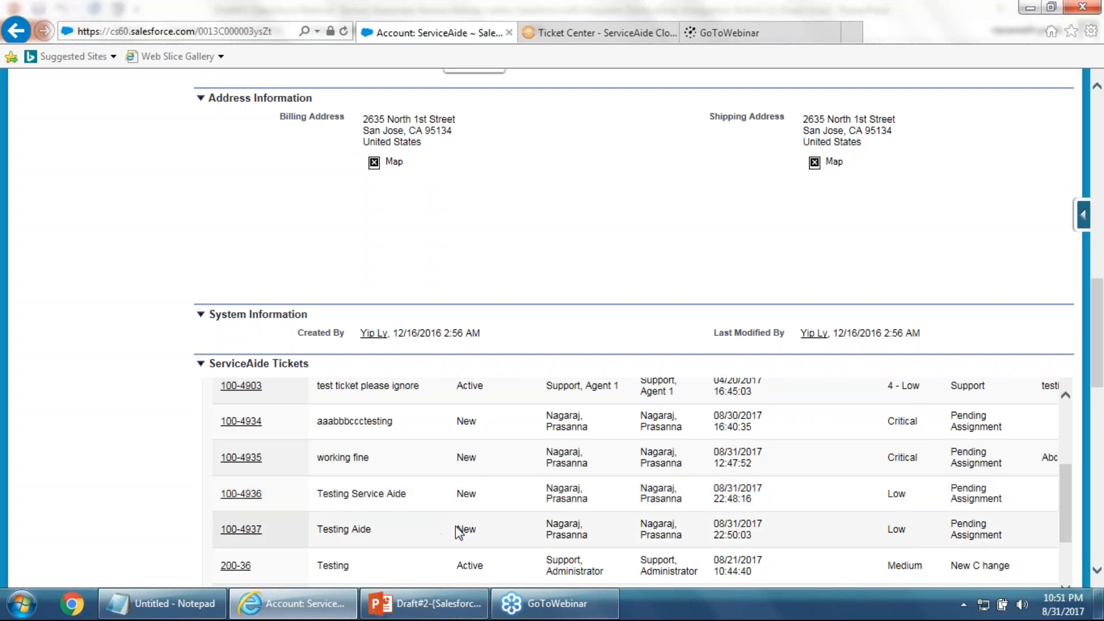
left_click_drag(319, 493, 742, 506)
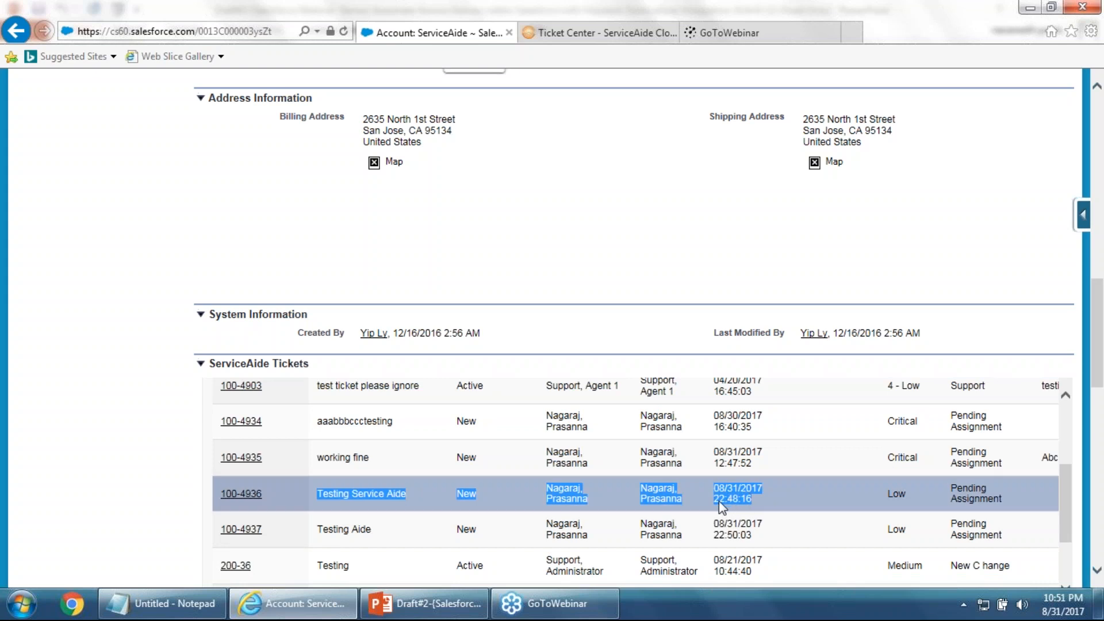
left_click_drag(716, 506, 754, 505)
left_click_drag(714, 535, 757, 533)
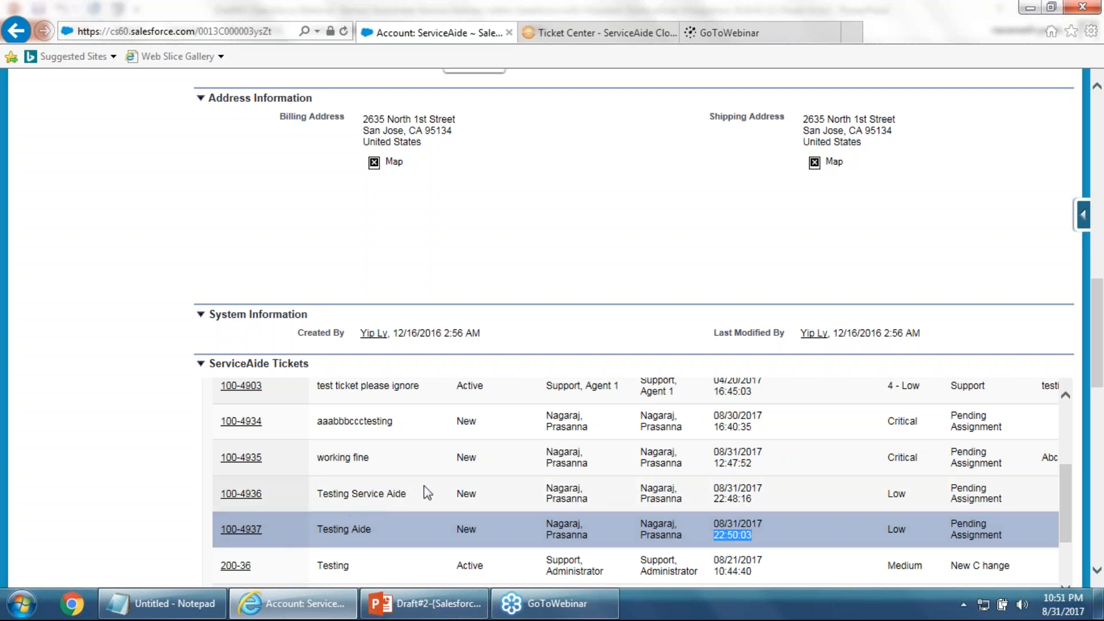
scroll(477, 481, "down", 1)
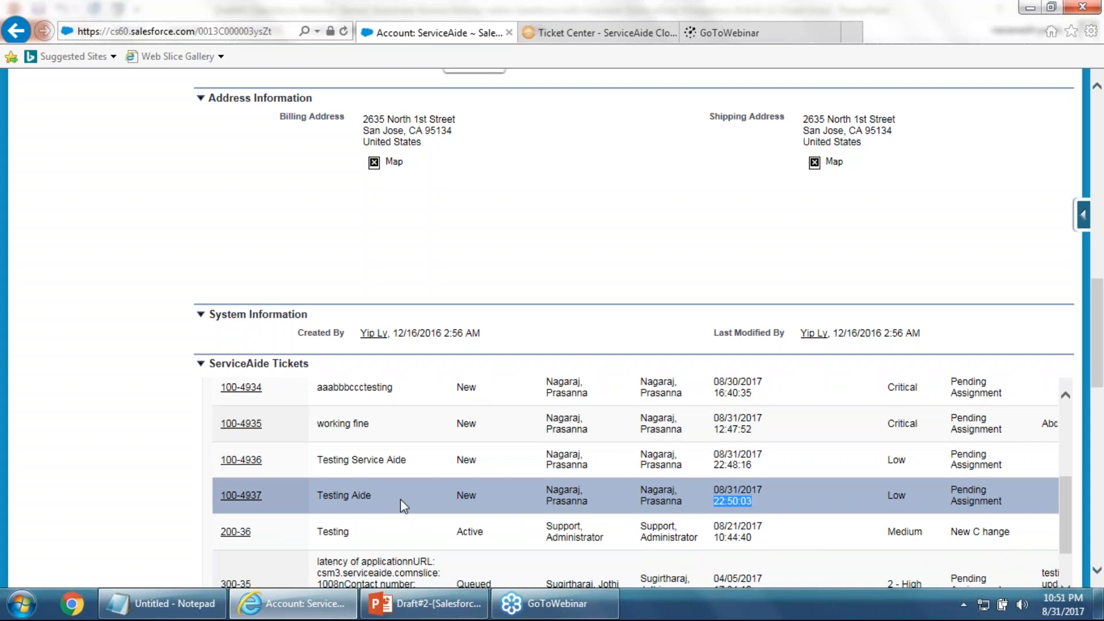
scroll(412, 486, "down", 1)
scroll(412, 488, "up", 1)
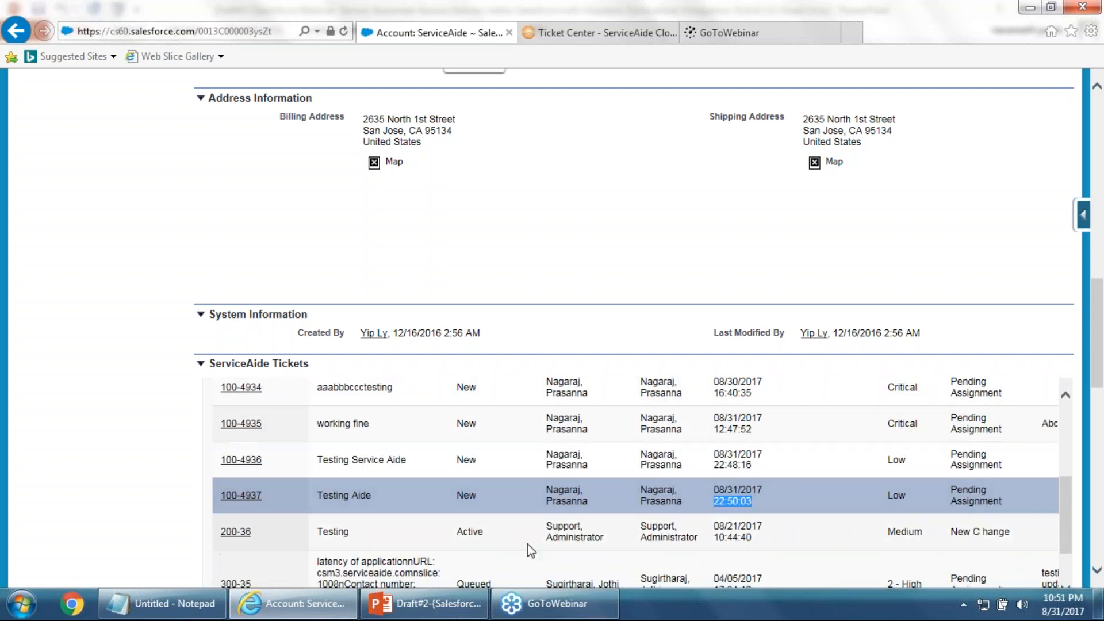
scroll(843, 536, "down", 1)
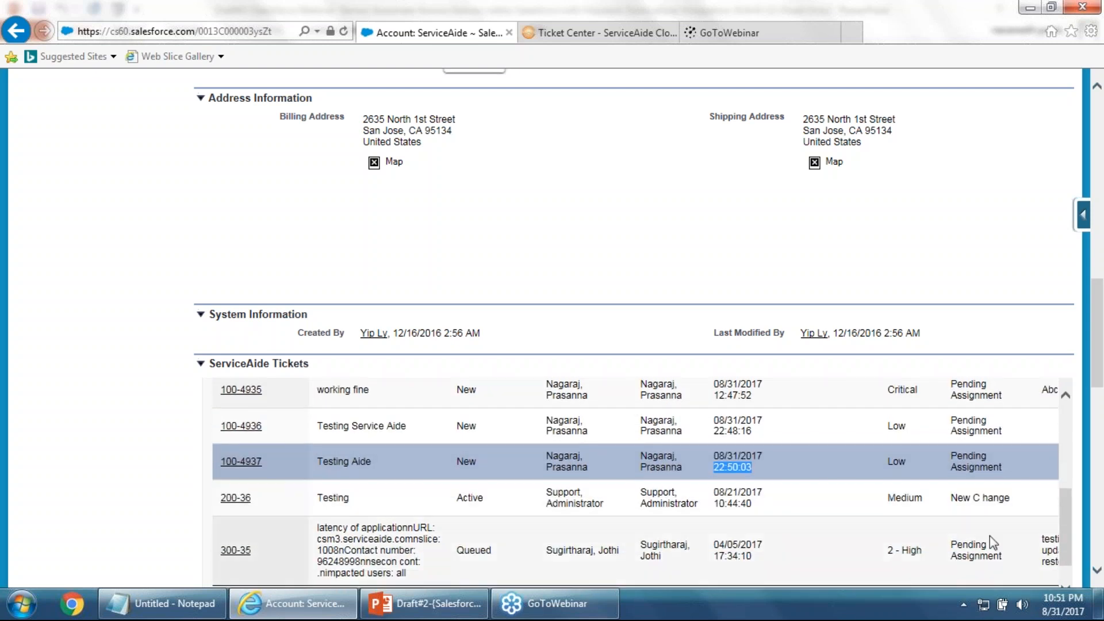
scroll(627, 531, "down", 4)
left_click_drag(654, 459, 715, 460)
scroll(892, 319, "up", 3)
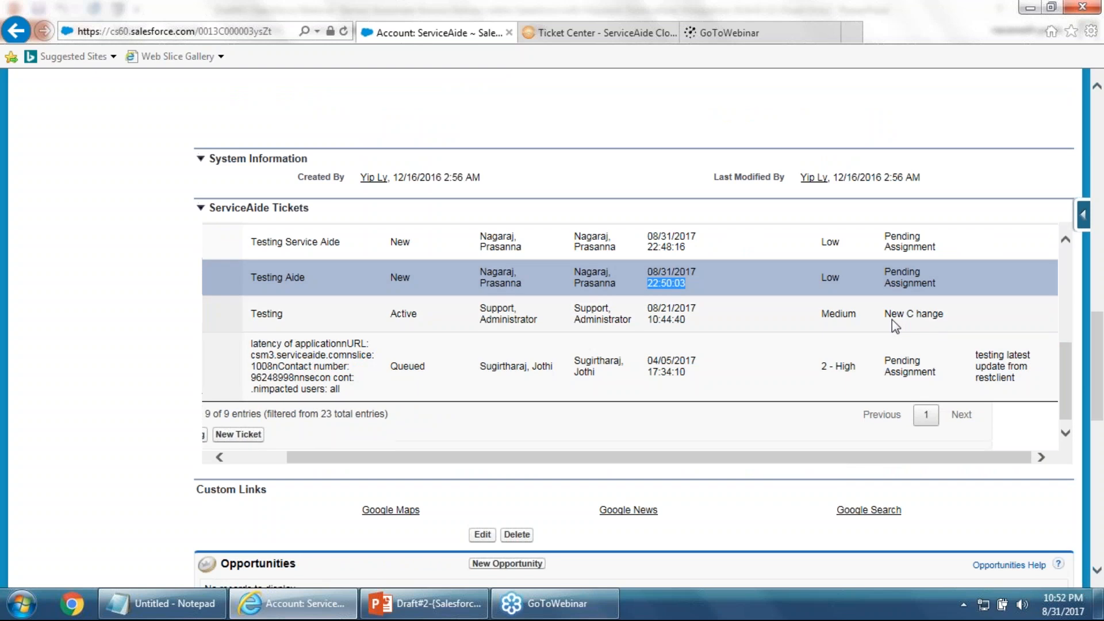
scroll(690, 368, "down", 2)
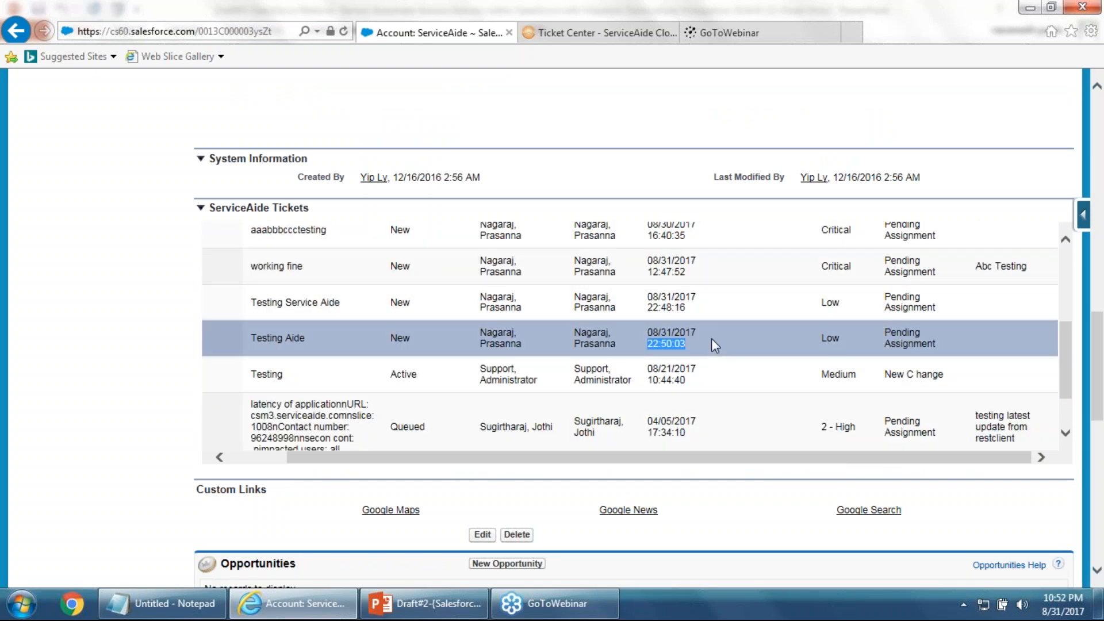
scroll(712, 338, "up", 5)
scroll(583, 335, "up", 10)
left_click(582, 32)
Dismiss the ServiceAide welcome message and reload the Ticket Center page
left_click(395, 311)
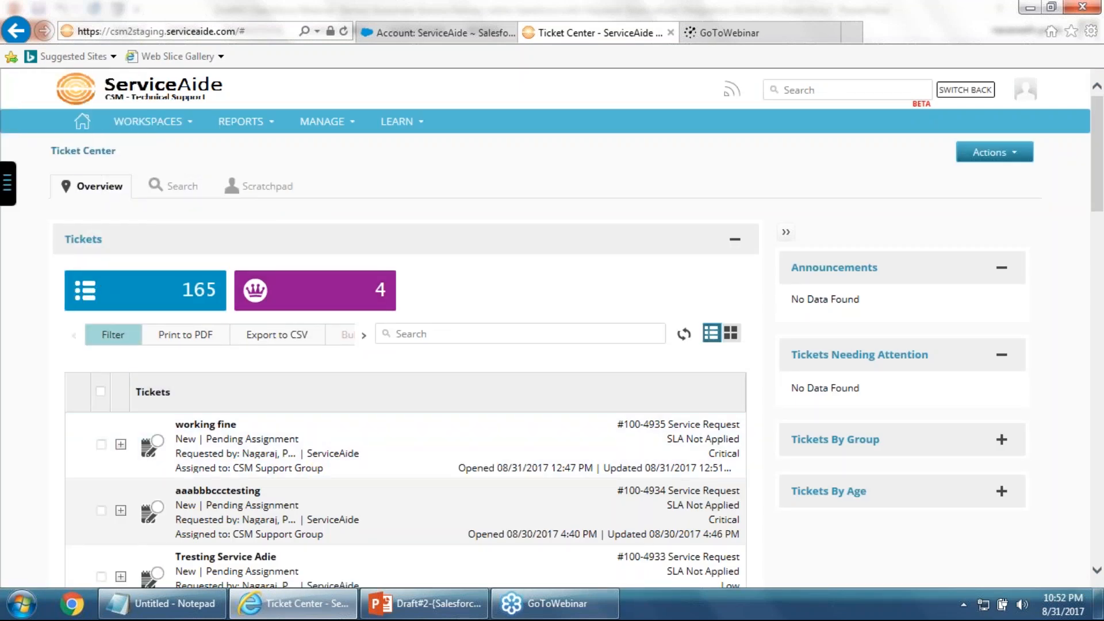
left_click(164, 34)
key("Return")
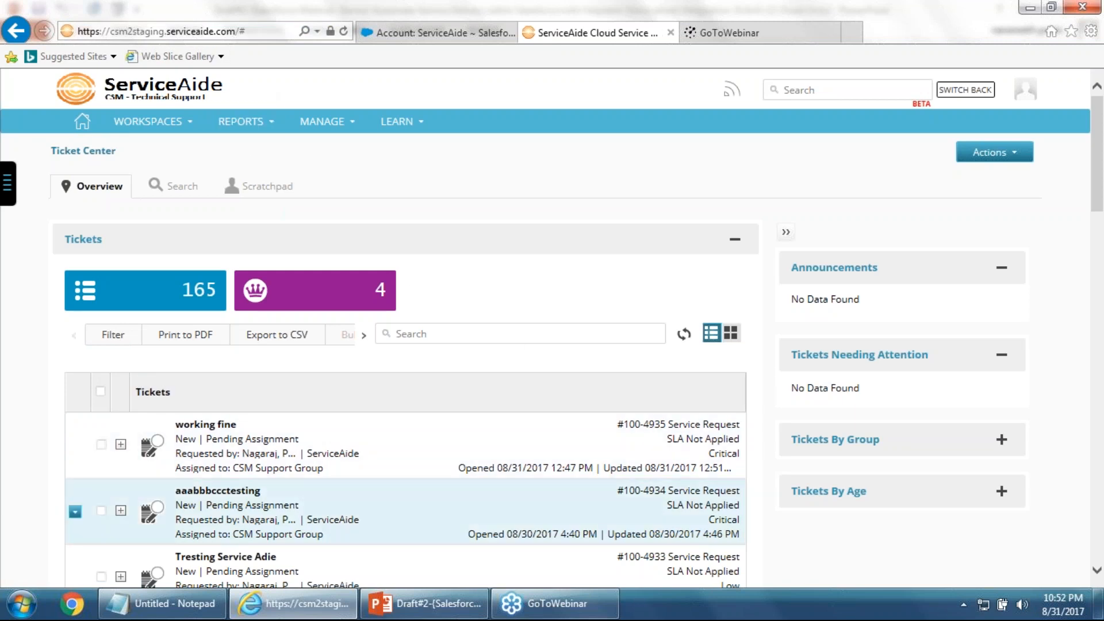
scroll(268, 492, "down", 1)
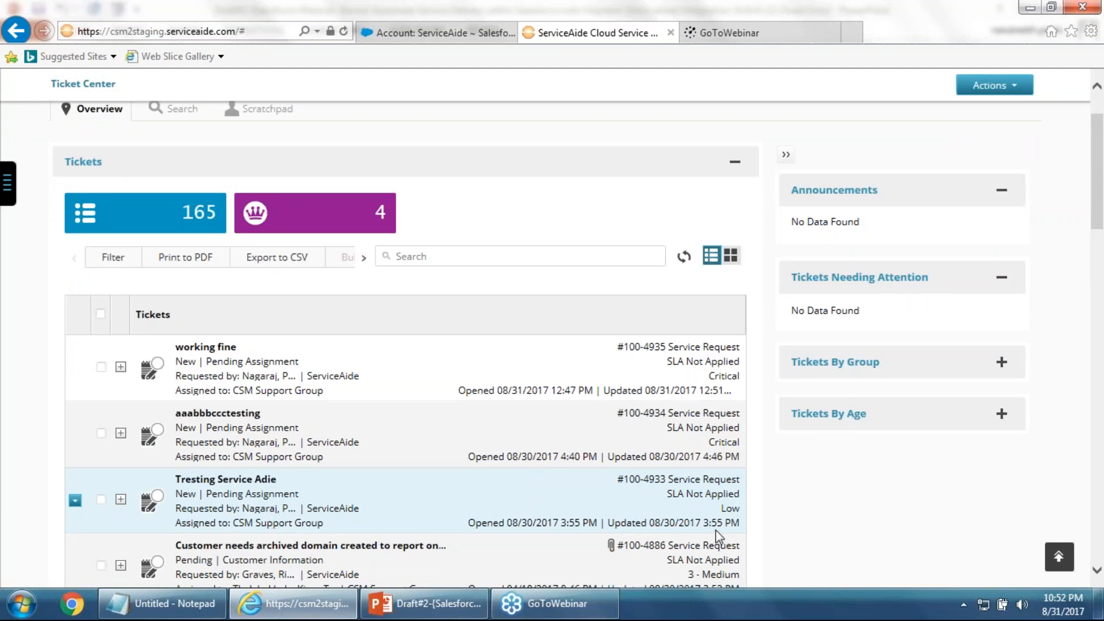
Reload Ticket Center again, tick the Tresting Service Adie ticket and show its edit options
left_click(259, 34)
key("Return")
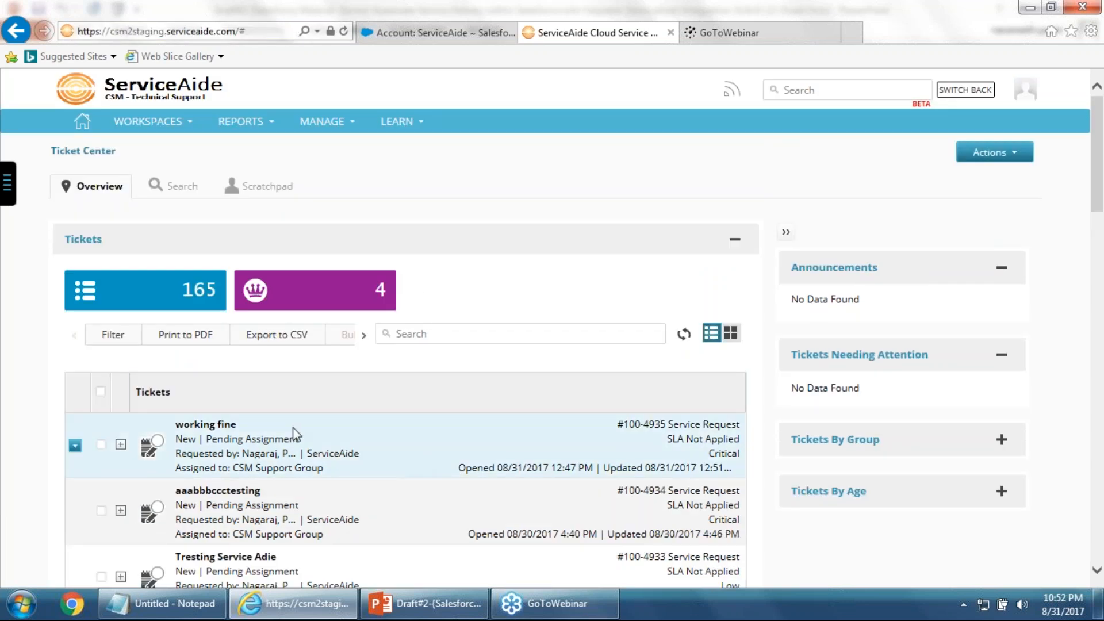
scroll(296, 437, "down", 3)
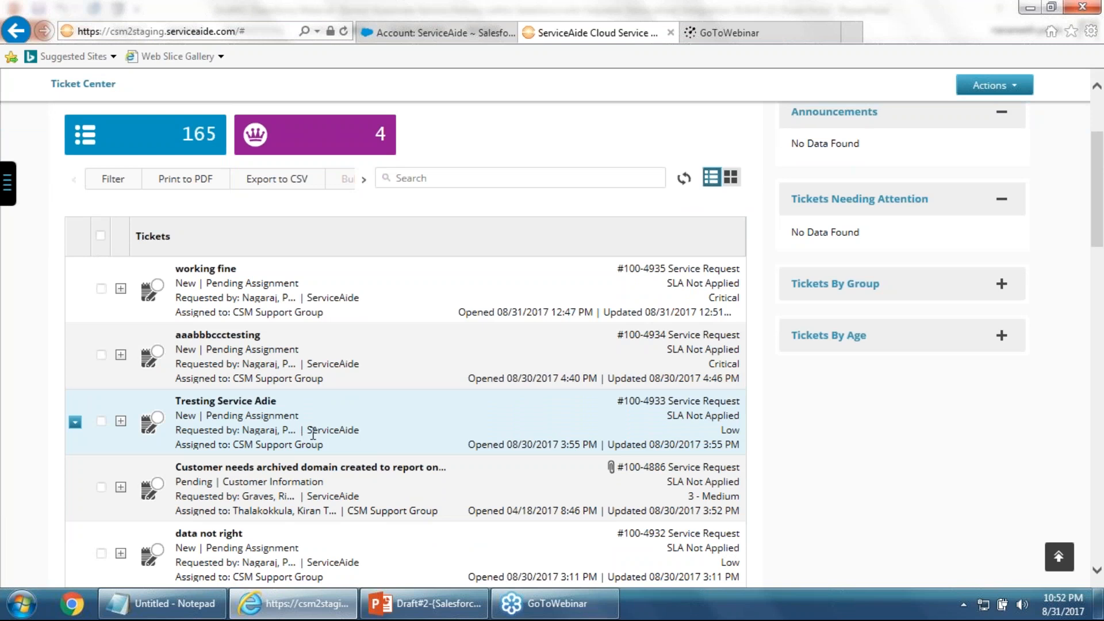
left_click(102, 421)
left_click(76, 422)
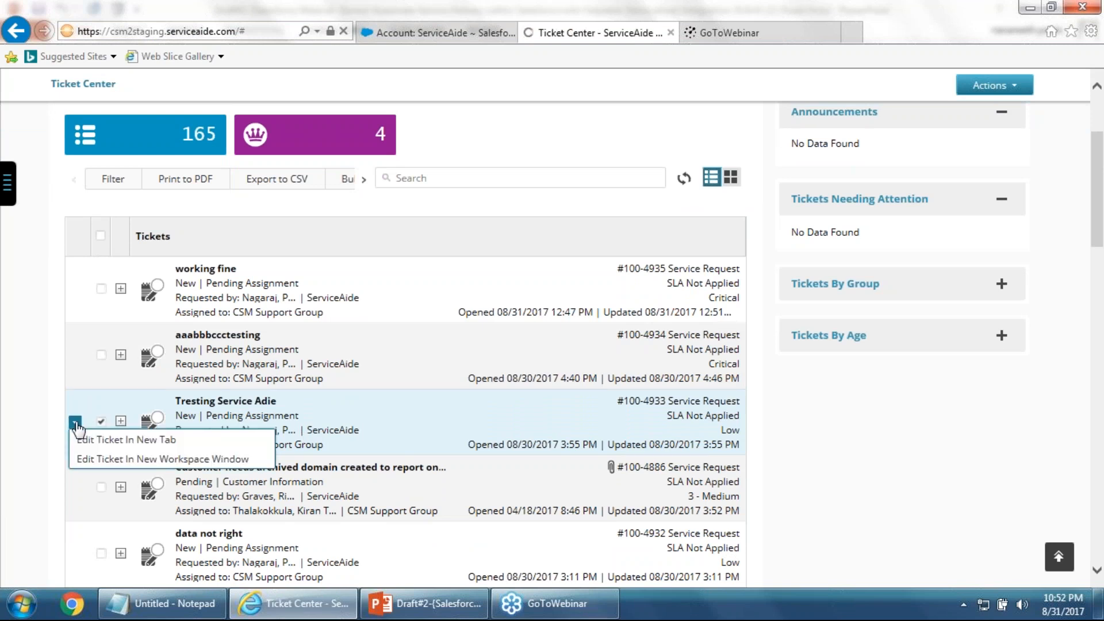
Open ticket 100-4933 for editing and replace its description with '1234 testing'
left_click(410, 450)
scroll(412, 451, "up", 3)
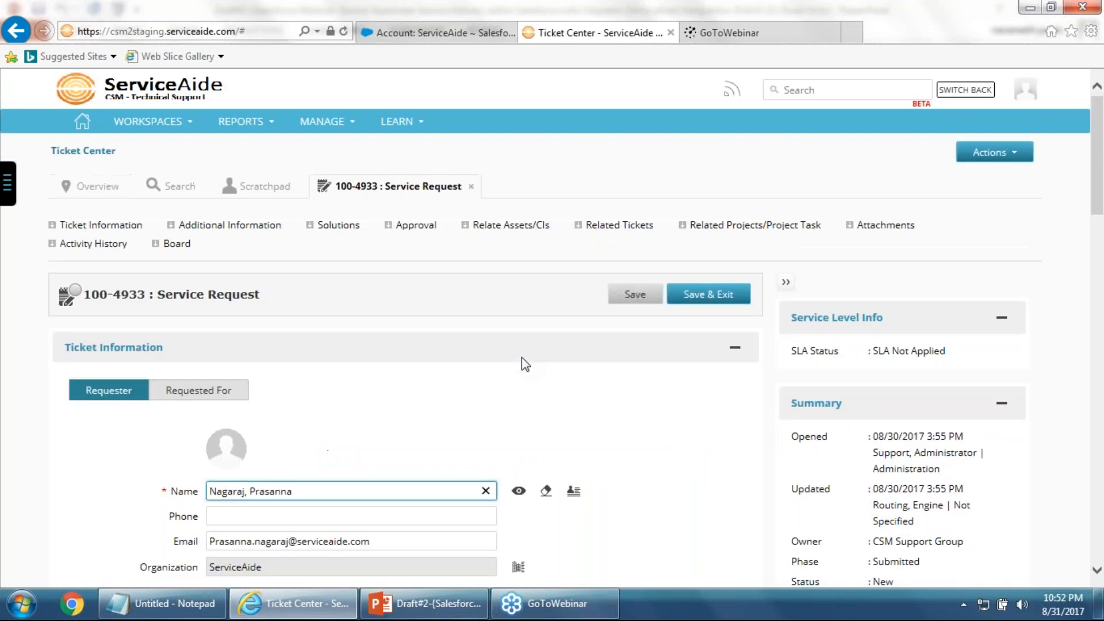
scroll(522, 357, "down", 5)
scroll(287, 368, "down", 3)
triple_click(315, 379)
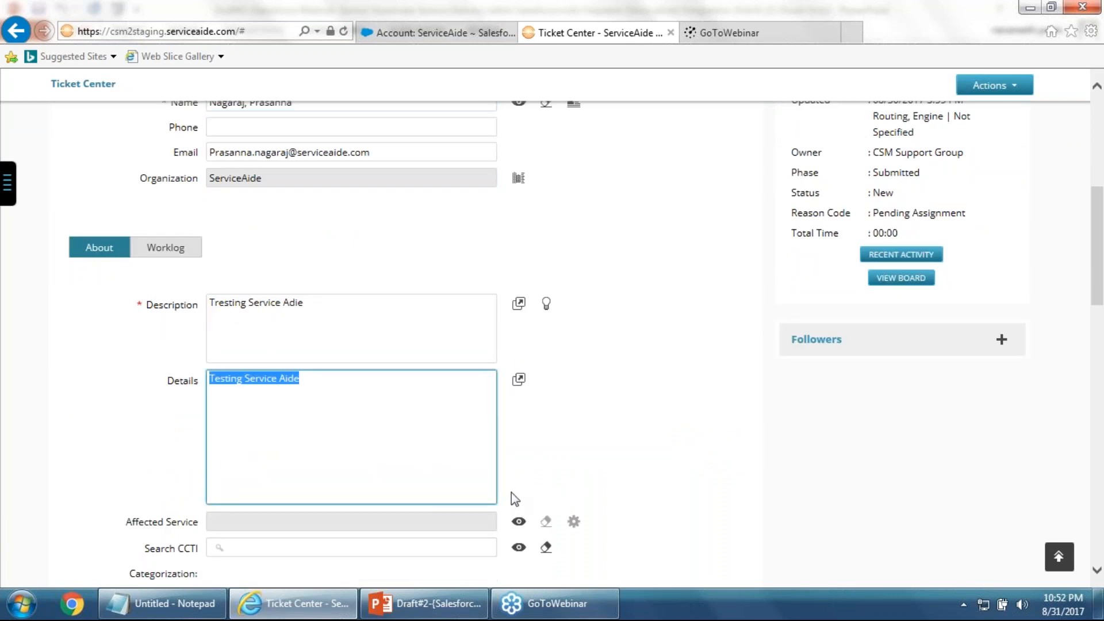
left_click(357, 328)
key("ctrl+shift+Left")
key("BackSpace")
key("BackSpace")
key("BackSpace")
key("BackSpace")
key("BackSpace")
key("BackSpace")
key("BackSpace")
key("BackSpace")
key("BackSpace")
key("BackSpace")
key("BackSpace")
key("BackSpace")
key("BackSpace")
key("BackSpace")
key("BackSpace")
key("BackSpace")
key("BackSpace")
key("BackSpace")
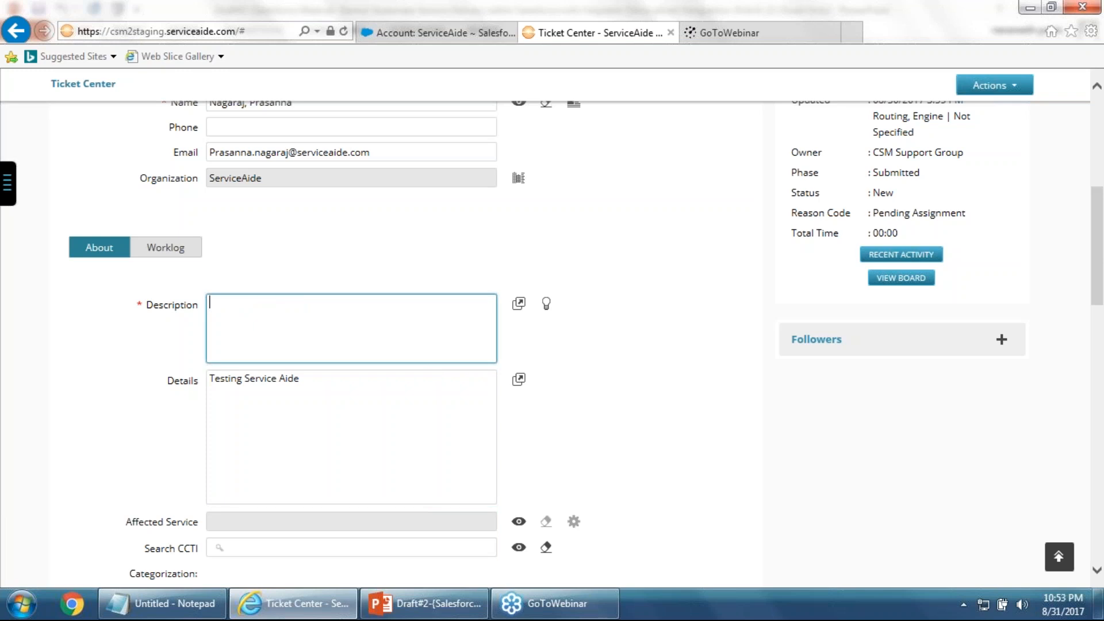
type("1234 tes")
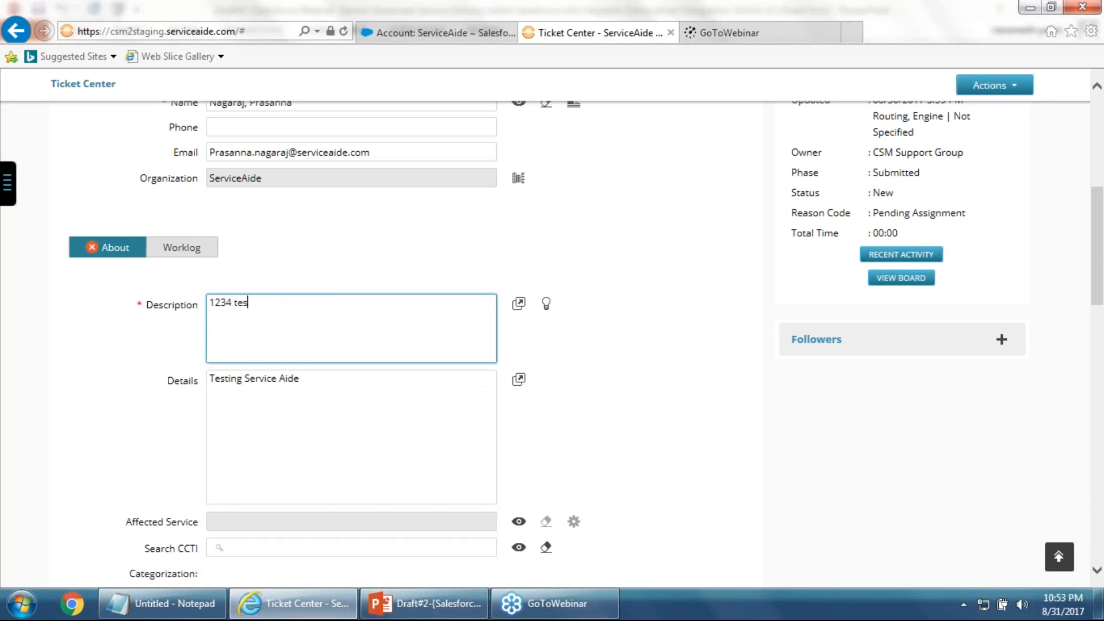
type("ting")
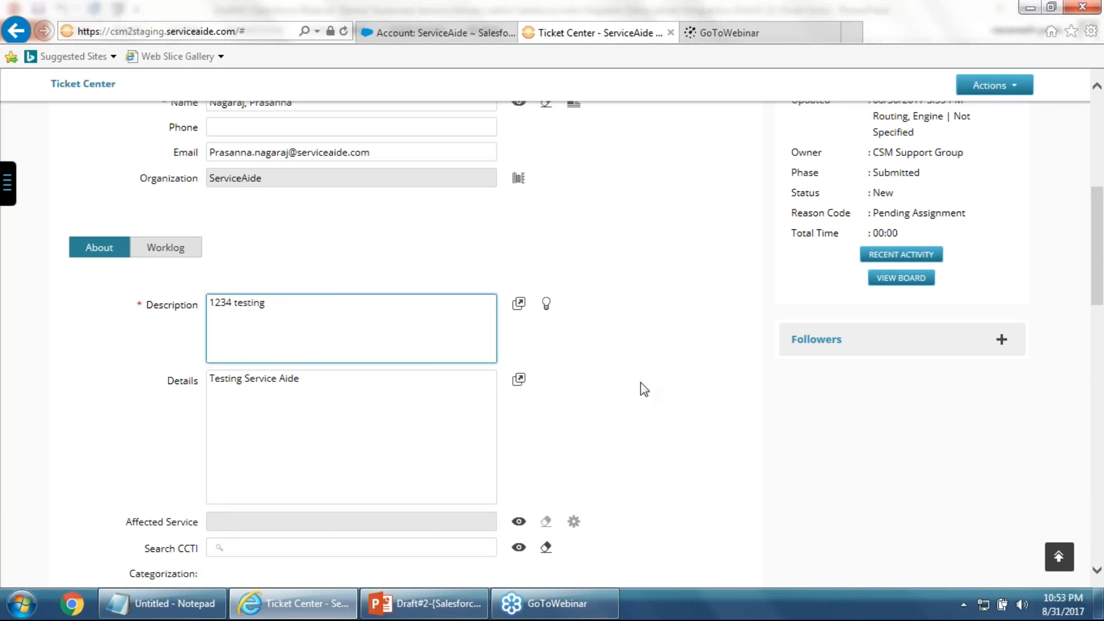
Set the ticket's Impact and Urgency to High and save it
scroll(647, 391, "down", 5)
left_click(241, 315)
left_click(236, 337)
left_click(241, 341)
left_click(241, 380)
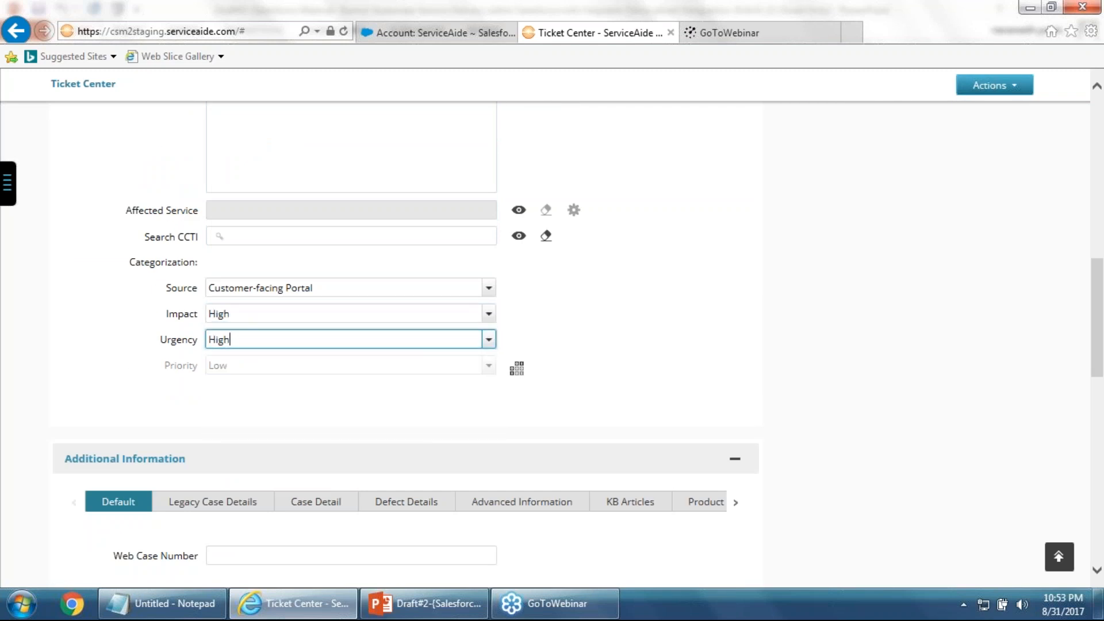
scroll(562, 347, "up", 8)
left_click(632, 302)
Return to the Salesforce ServiceAide account page
scroll(275, 409, "down", 3)
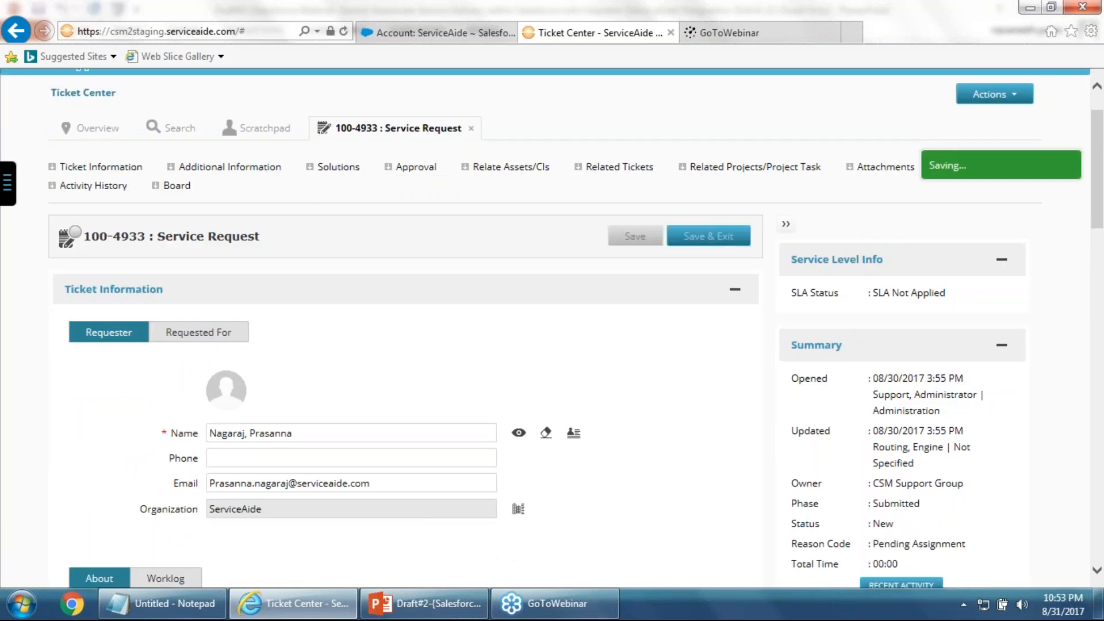
scroll(246, 467, "down", 1)
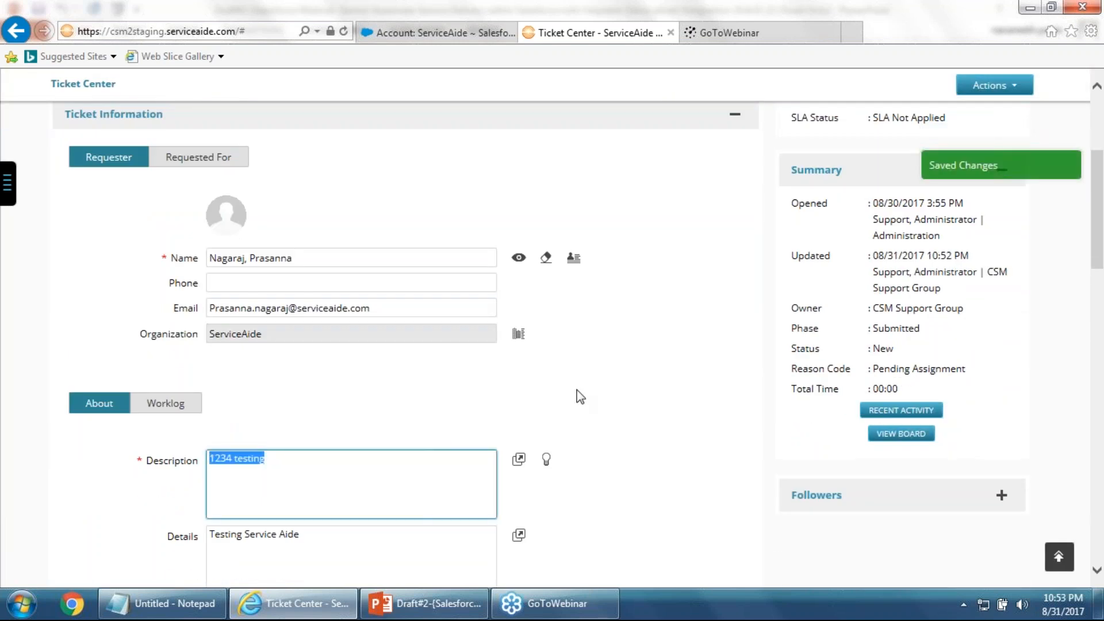
left_click(449, 36)
scroll(222, 222, "up", 5)
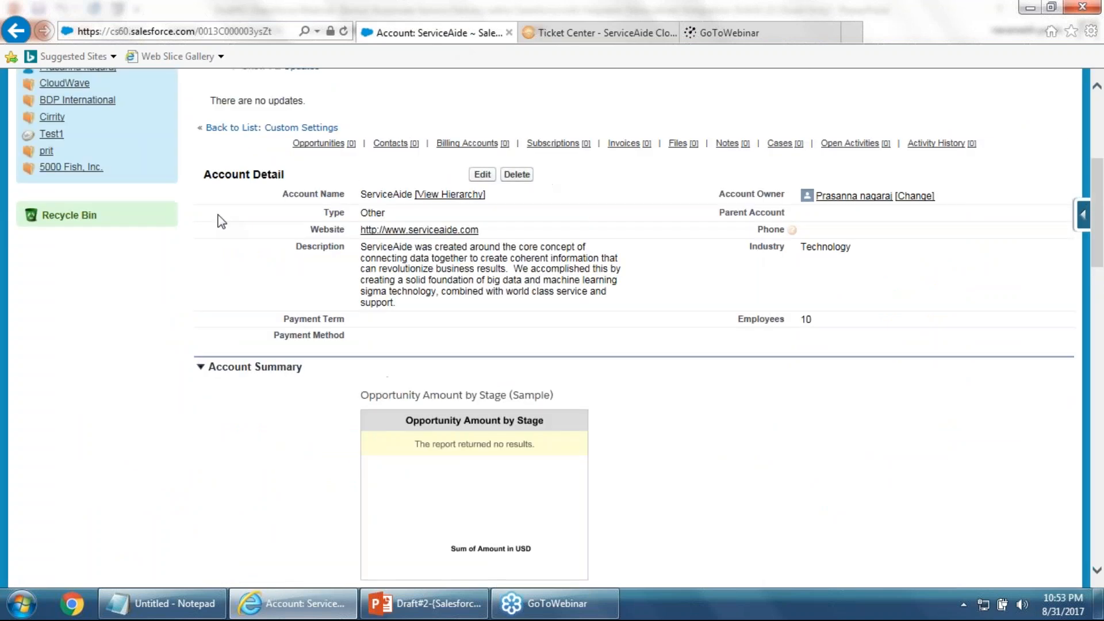
Reload the ServiceAide account record and search its ServiceAide Tickets table for 1234
scroll(222, 222, "up", 5)
left_click(54, 310)
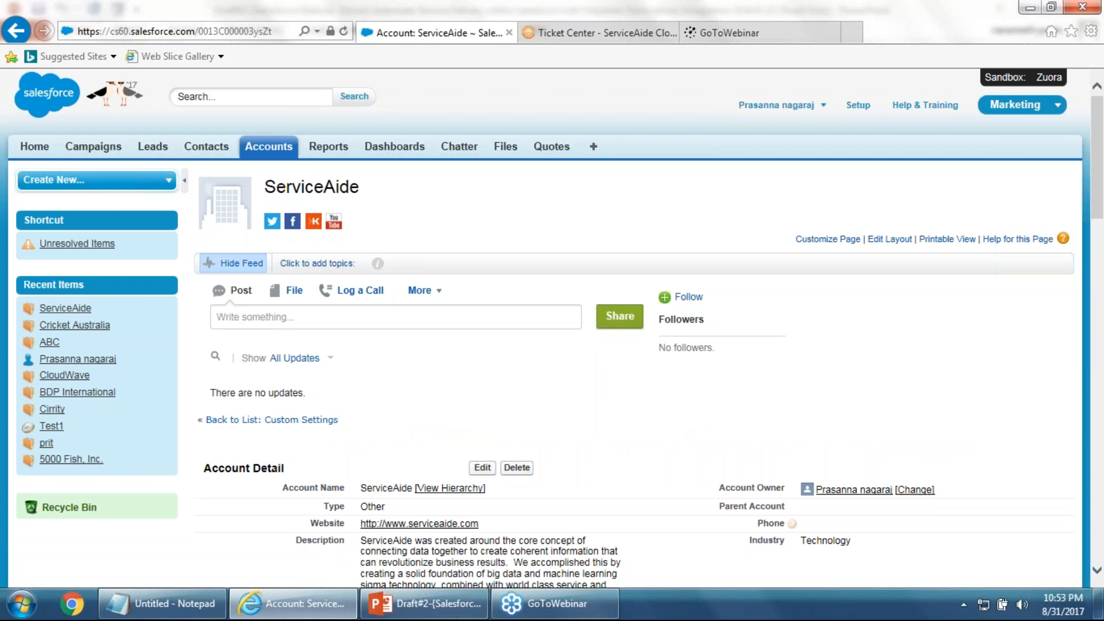
scroll(494, 354, "down", 3)
scroll(495, 353, "down", 6)
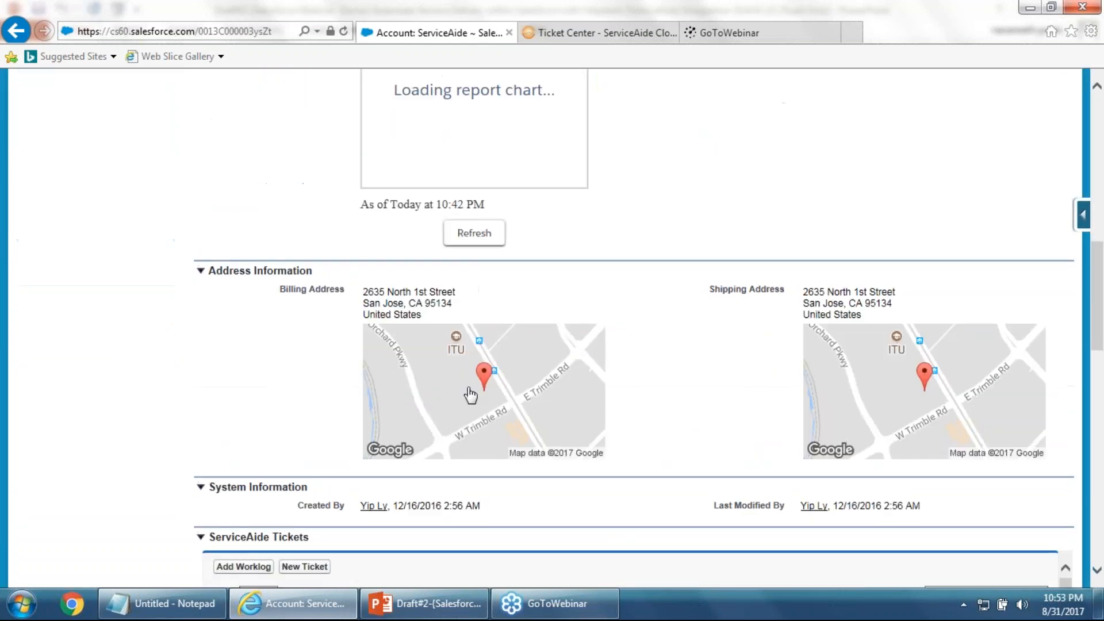
left_click(953, 422)
type("1234")
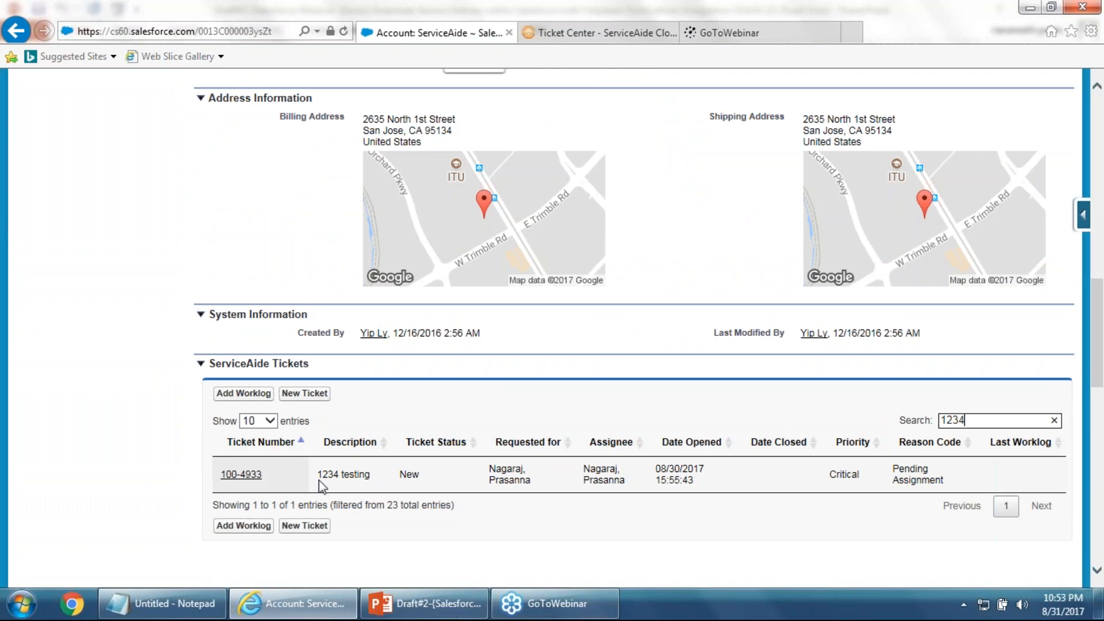
Highlight ticket 100-4933's '1234 testing' description and its Critical priority
left_click_drag(316, 475, 371, 476)
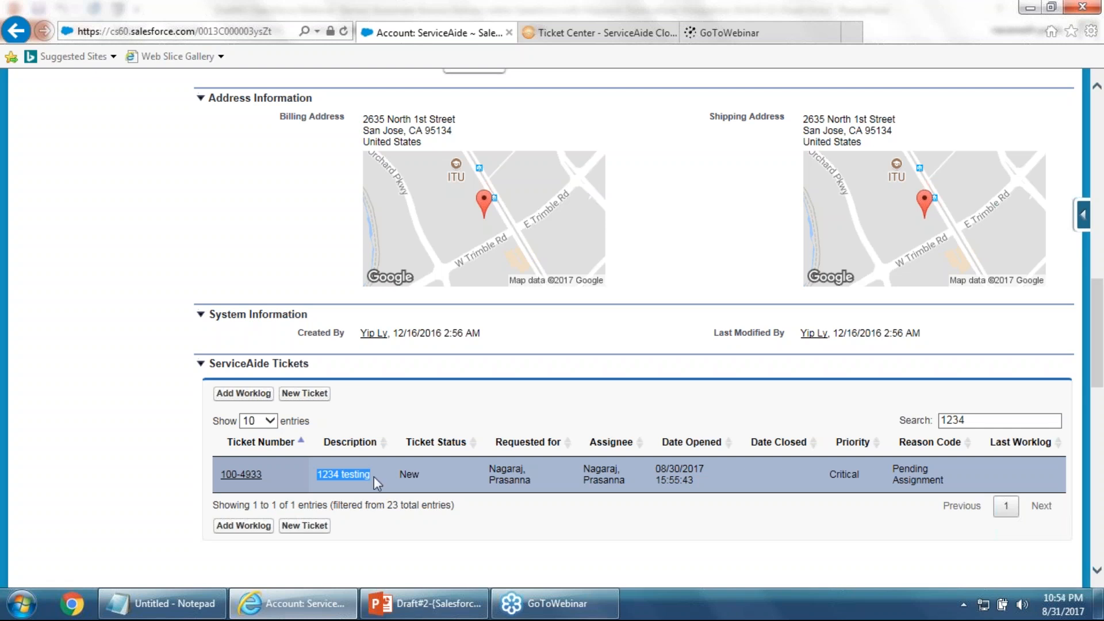
double_click(844, 474)
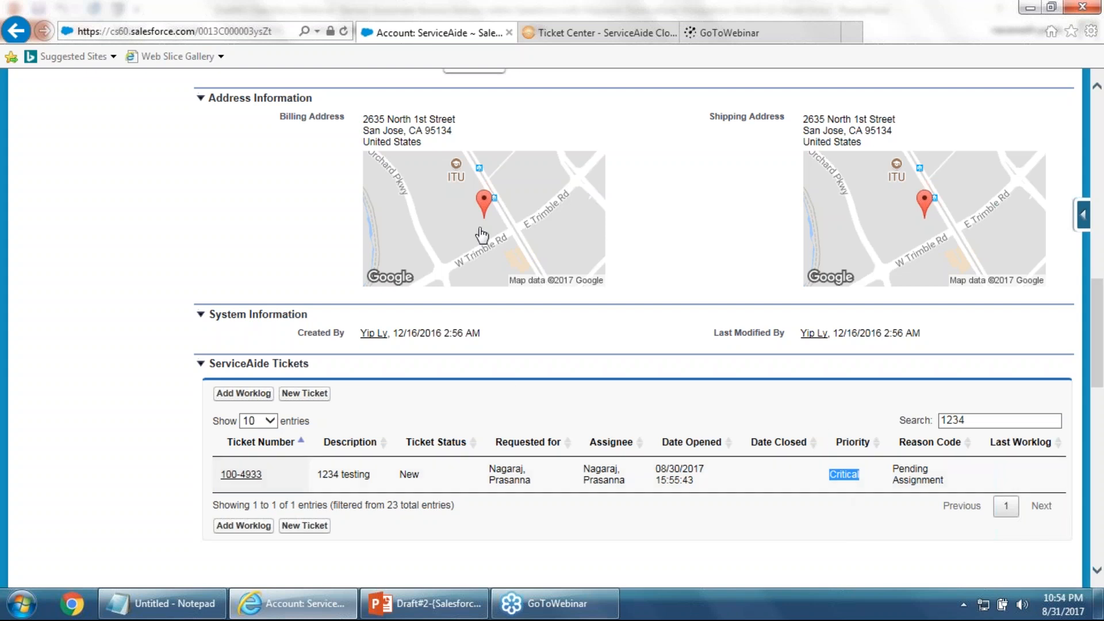
scroll(461, 469, "up", 10)
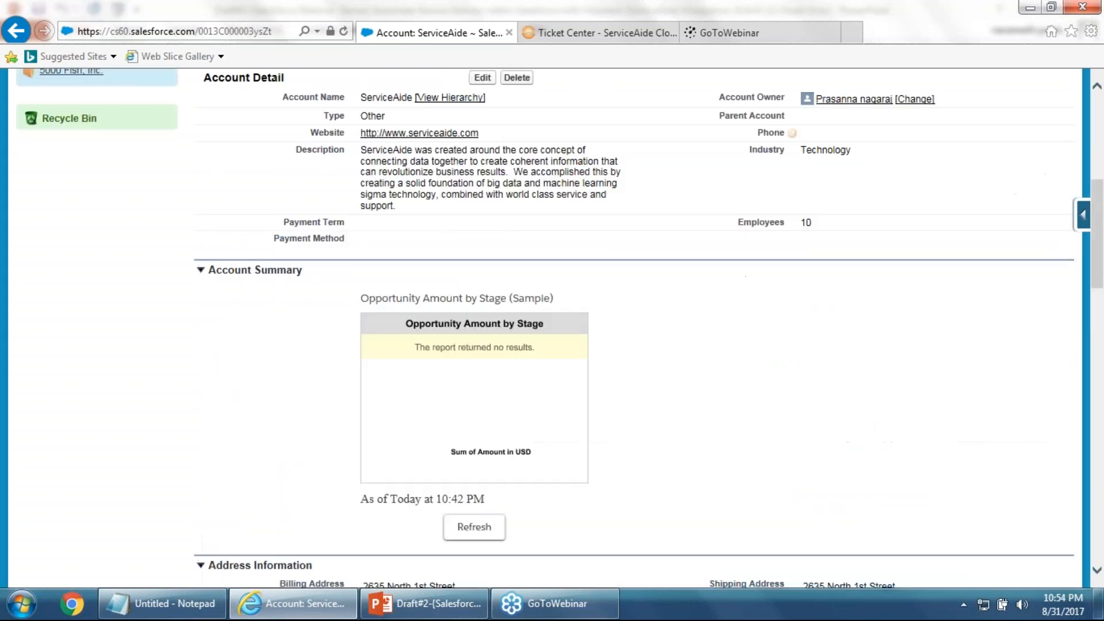
scroll(488, 461, "up", 3)
scroll(489, 460, "down", 15)
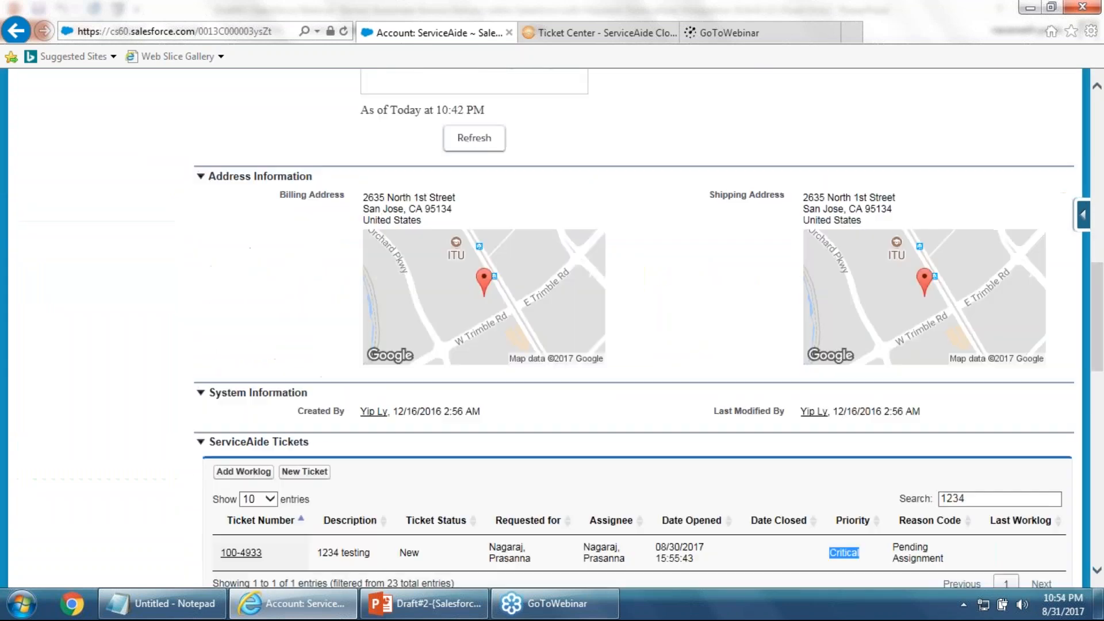
scroll(517, 448, "down", 3)
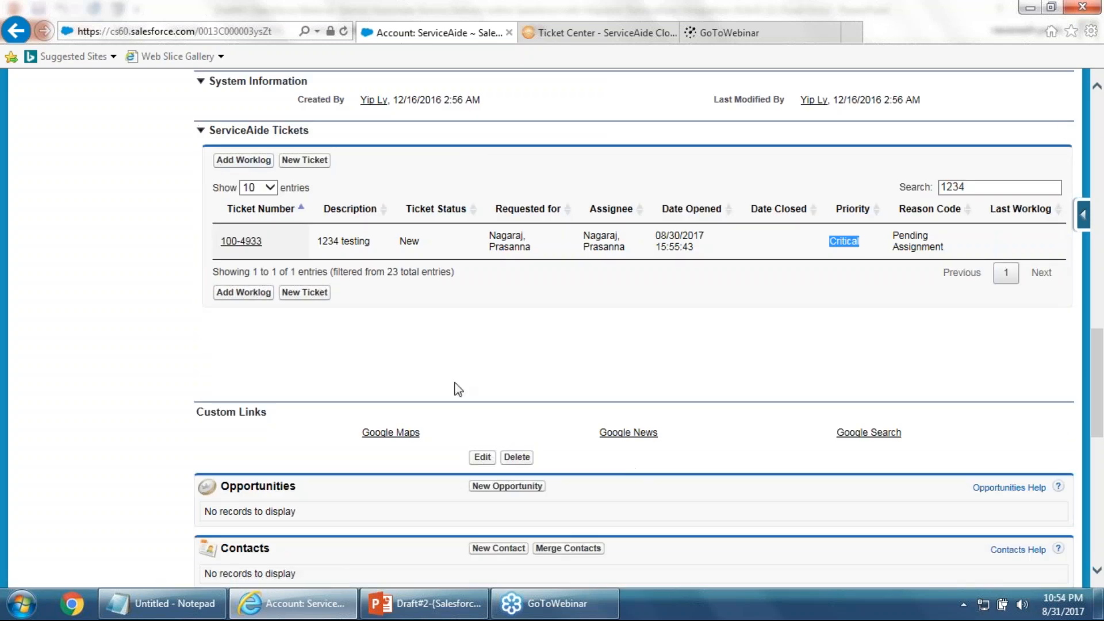
scroll(591, 381, "up", 7)
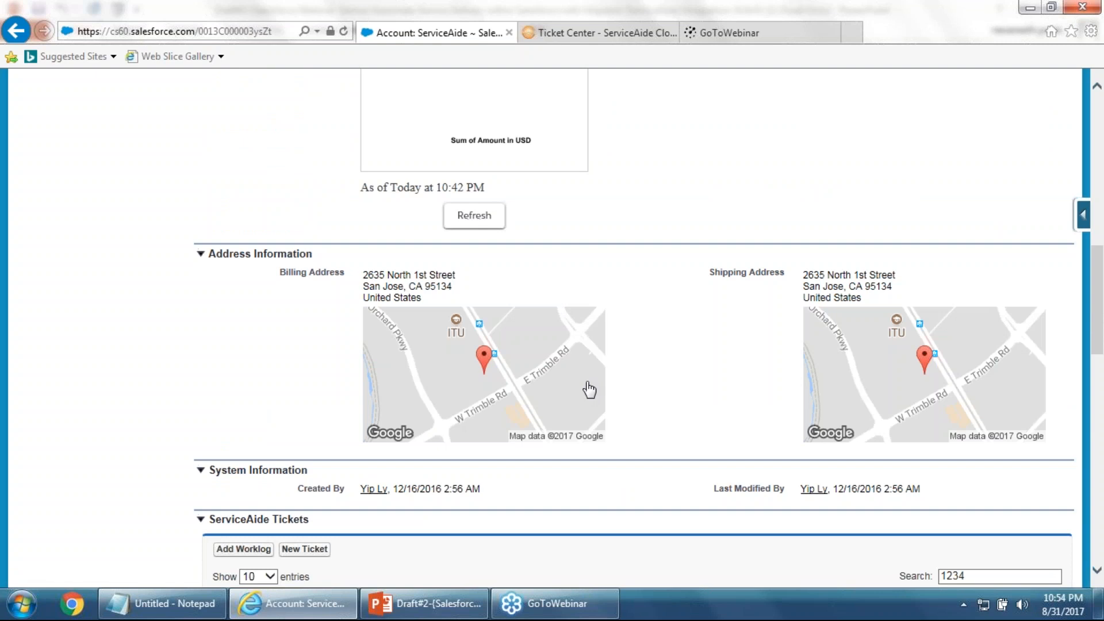
scroll(590, 390, "down", 3)
scroll(589, 390, "up", 9)
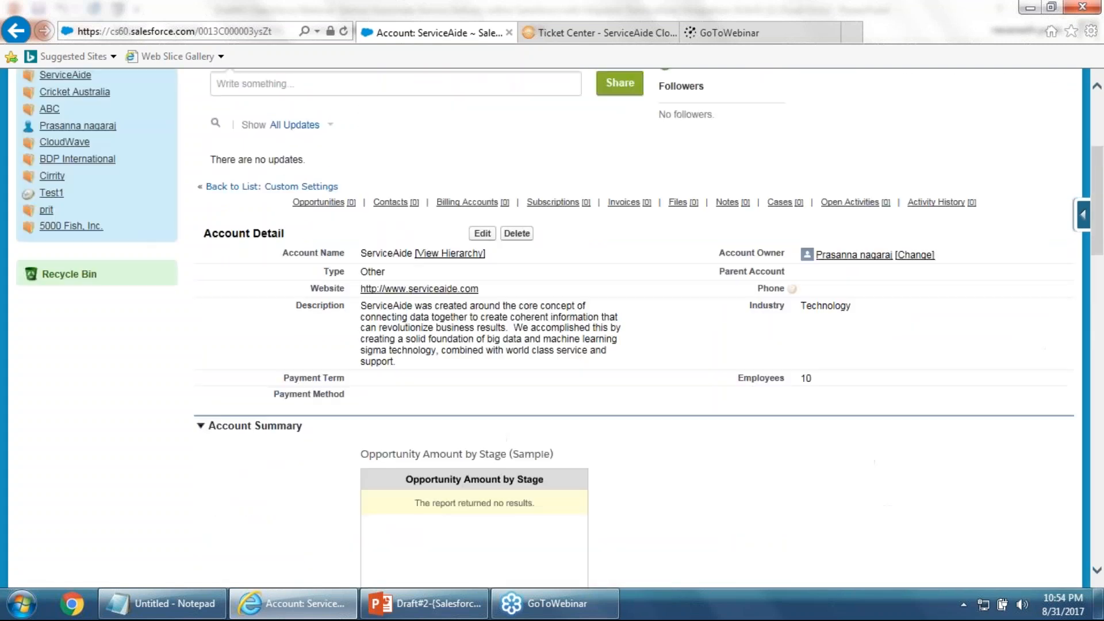
scroll(590, 382, "up", 4)
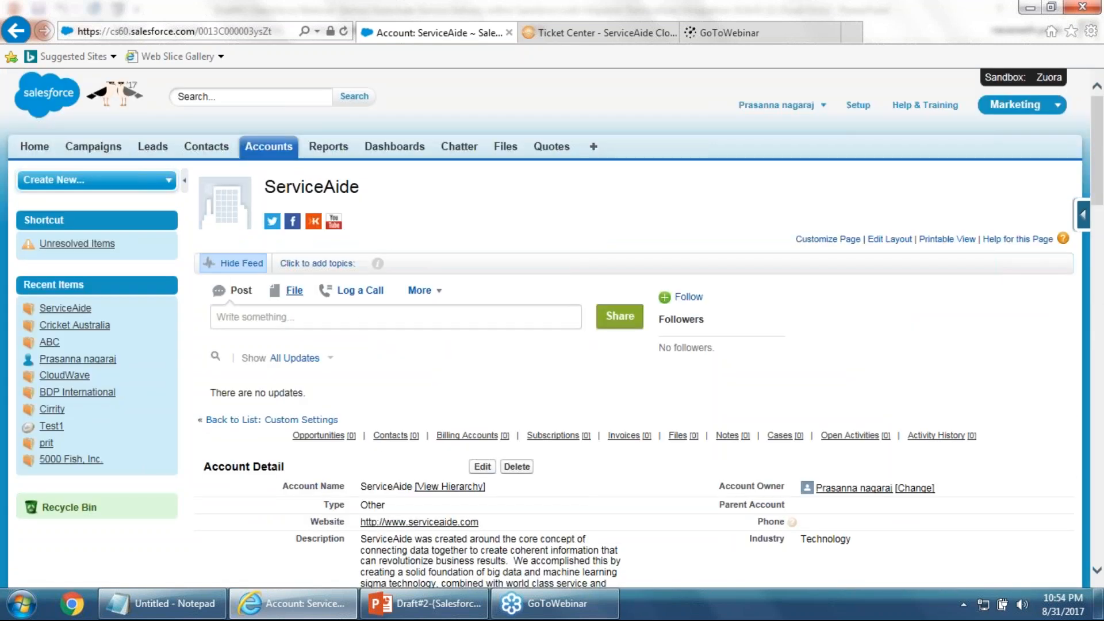